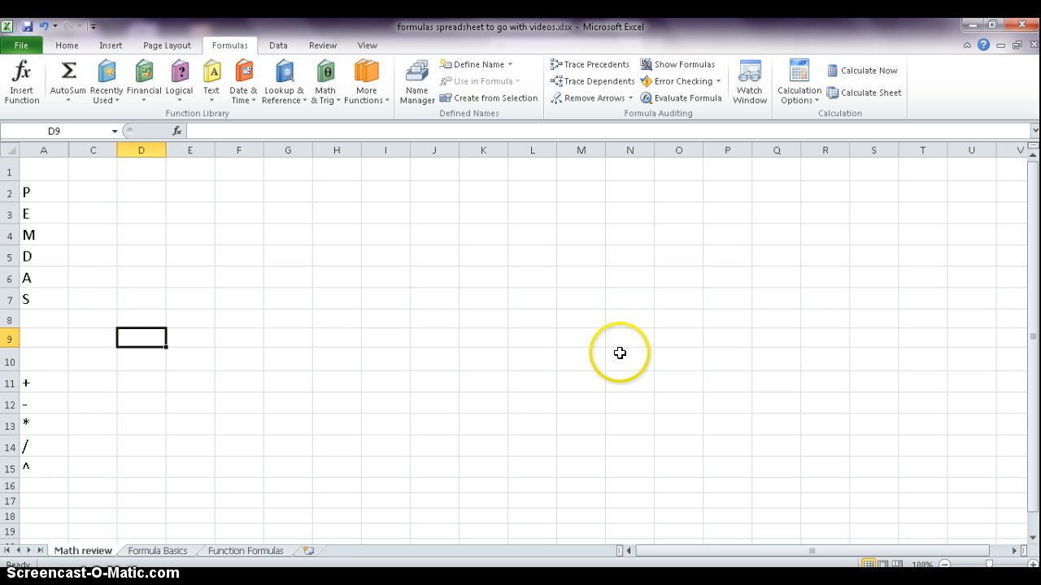
- Unhide column B between columns A and C on the Math review sheet
left_click_drag(1026, 383, 1029, 390)
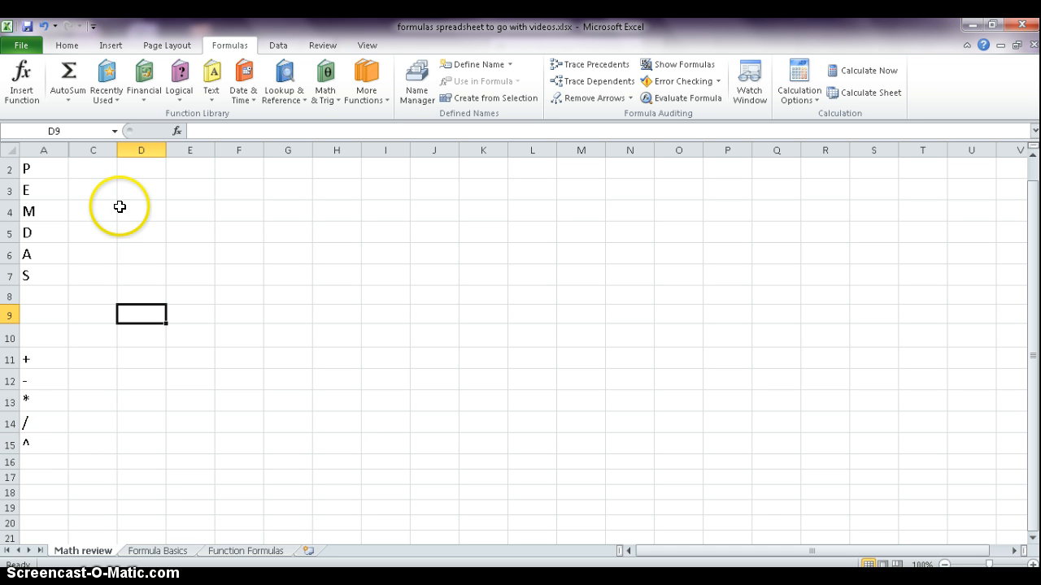
left_click_drag(62, 144, 86, 144)
right_click(91, 151)
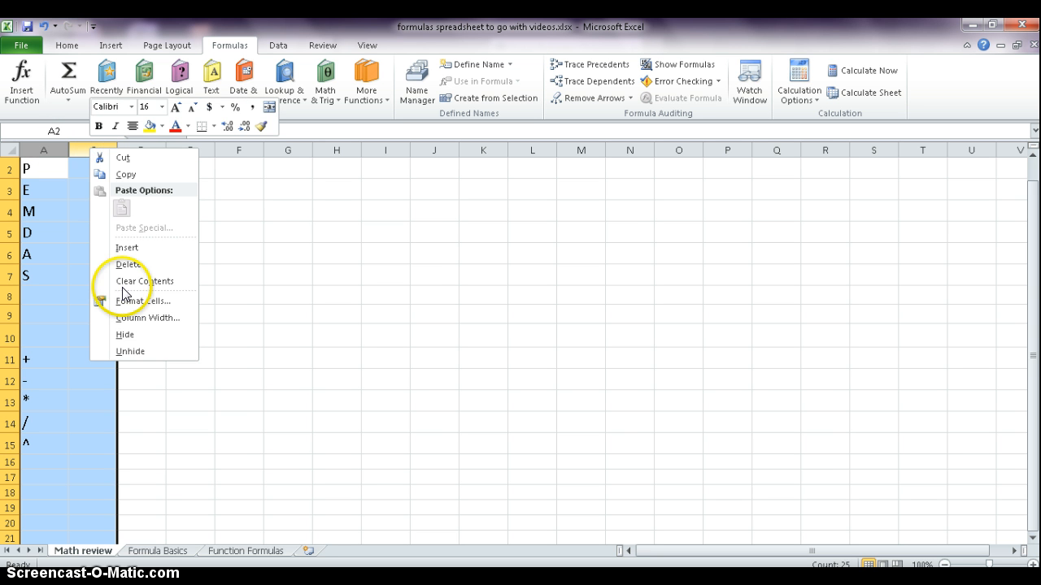
left_click(130, 351)
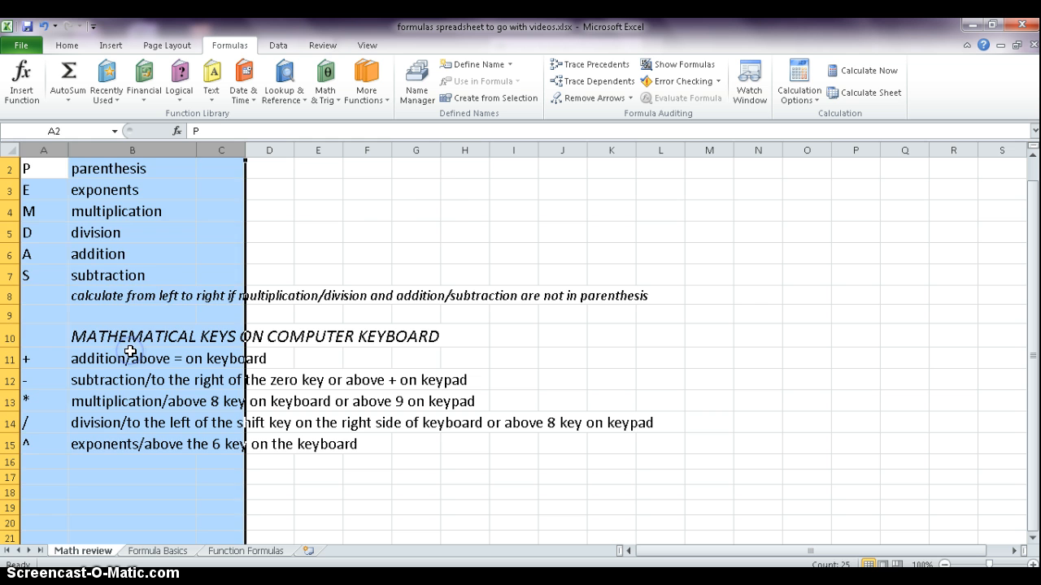
left_click(439, 211)
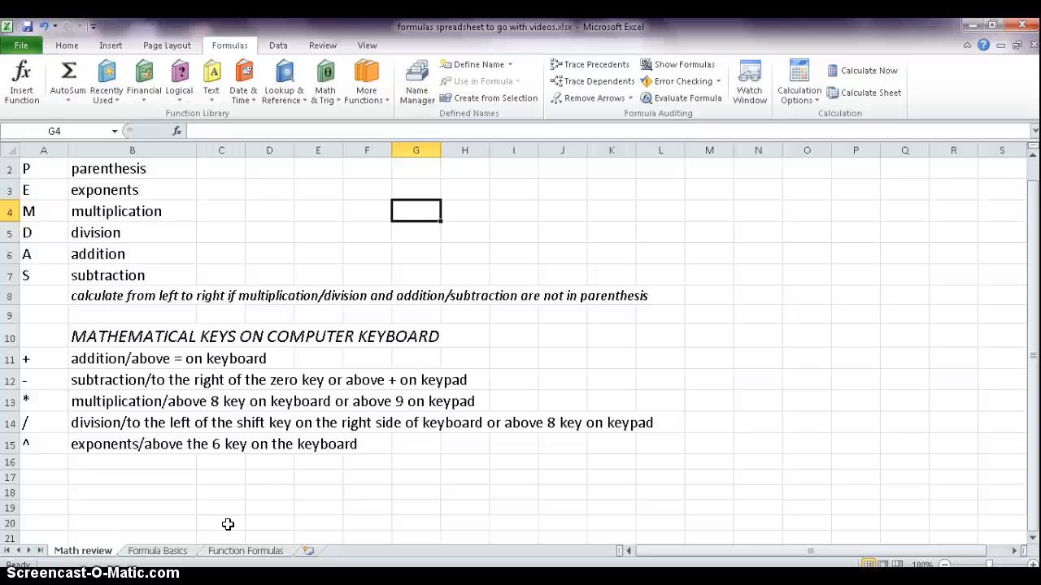
- Switch to the Formula Basics sheet and select an empty cell to clear the row selection
left_click(175, 553)
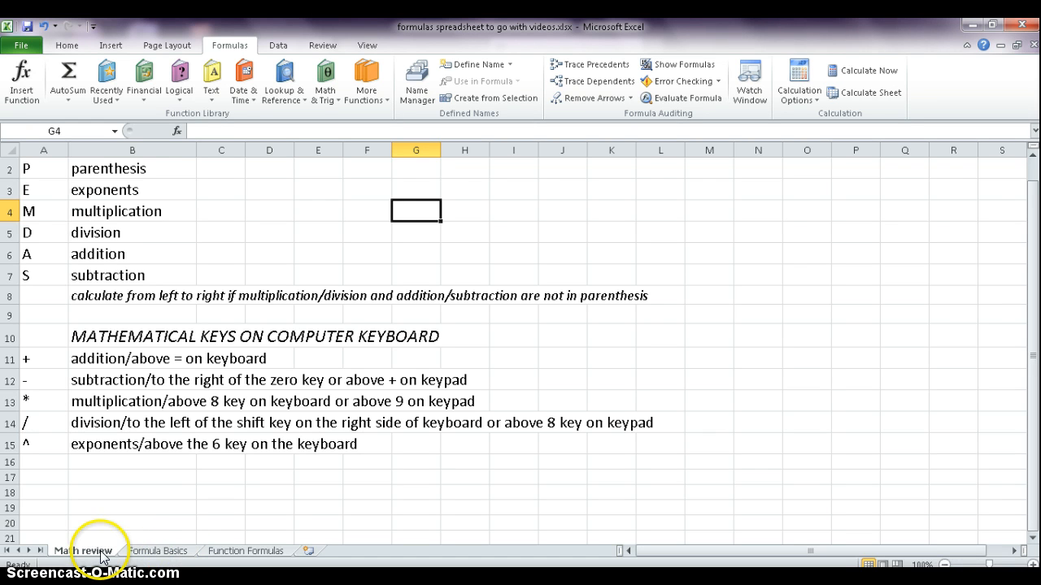
left_click(157, 552)
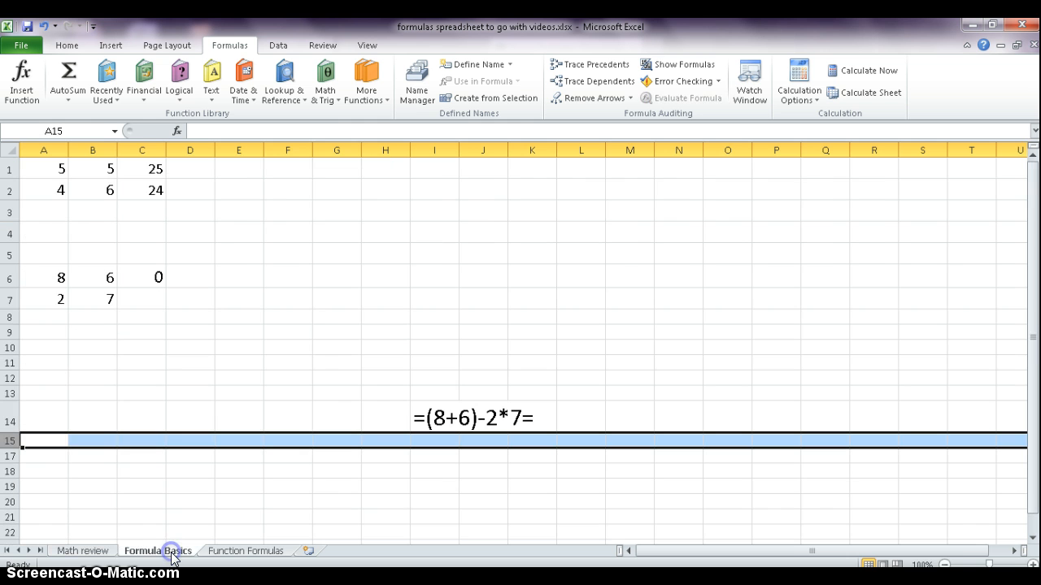
left_click(370, 258)
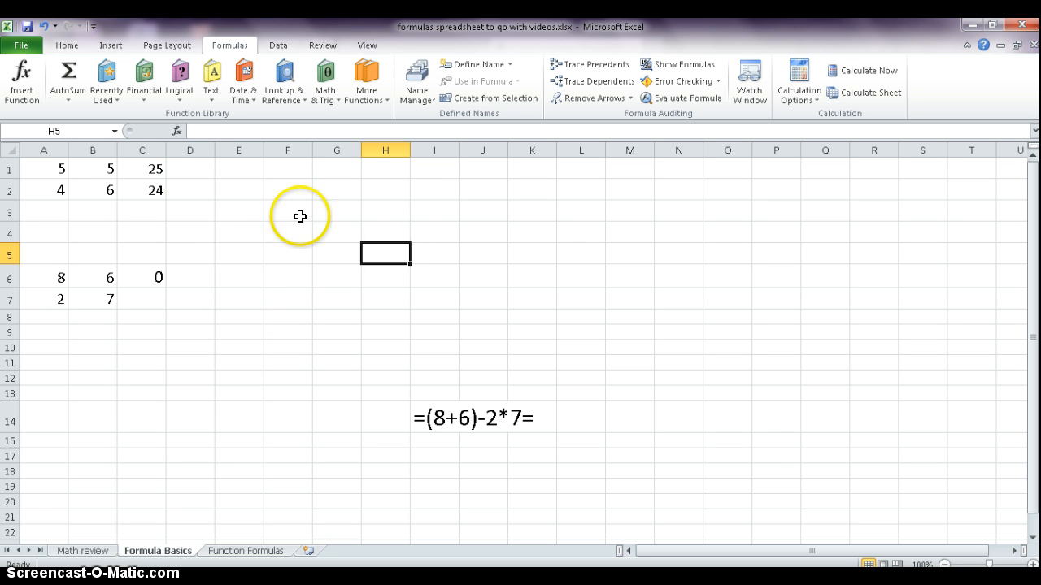
- Set cell A1 to 3 and check the formula in C1
left_click(153, 169)
left_click(54, 171)
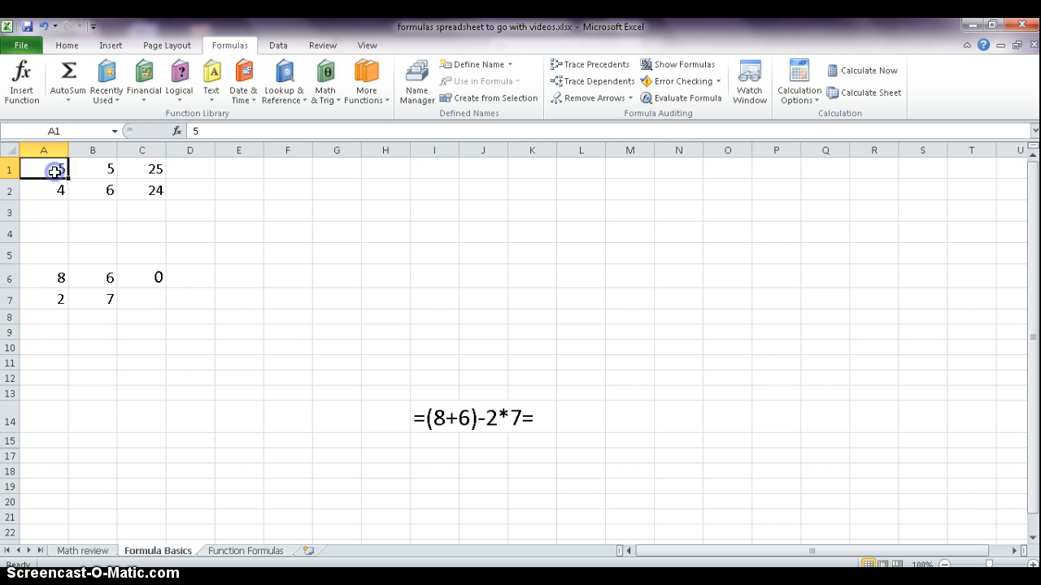
double_click(54, 171)
key("BackSpace")
type("3")
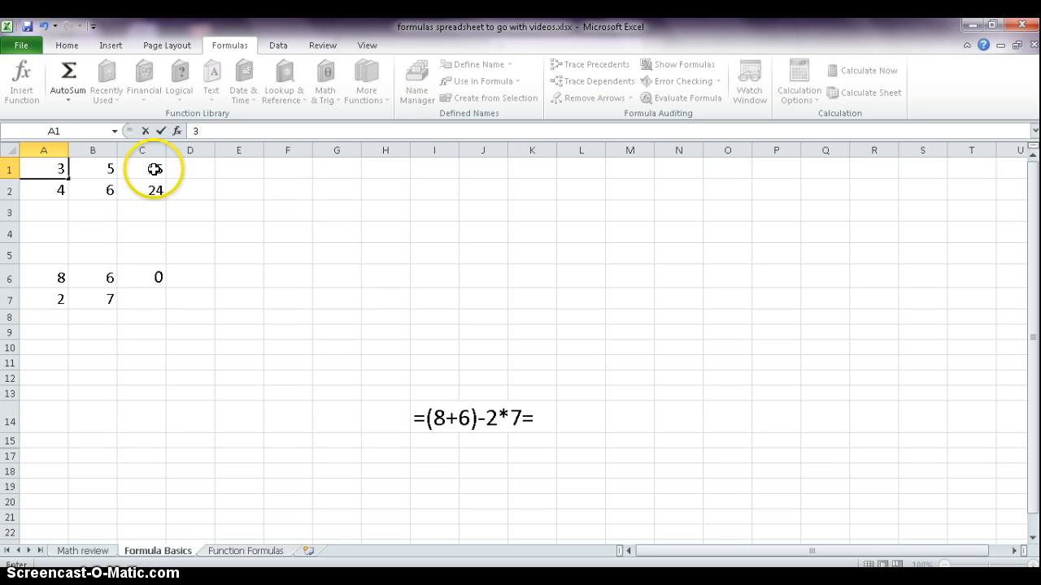
left_click(154, 169)
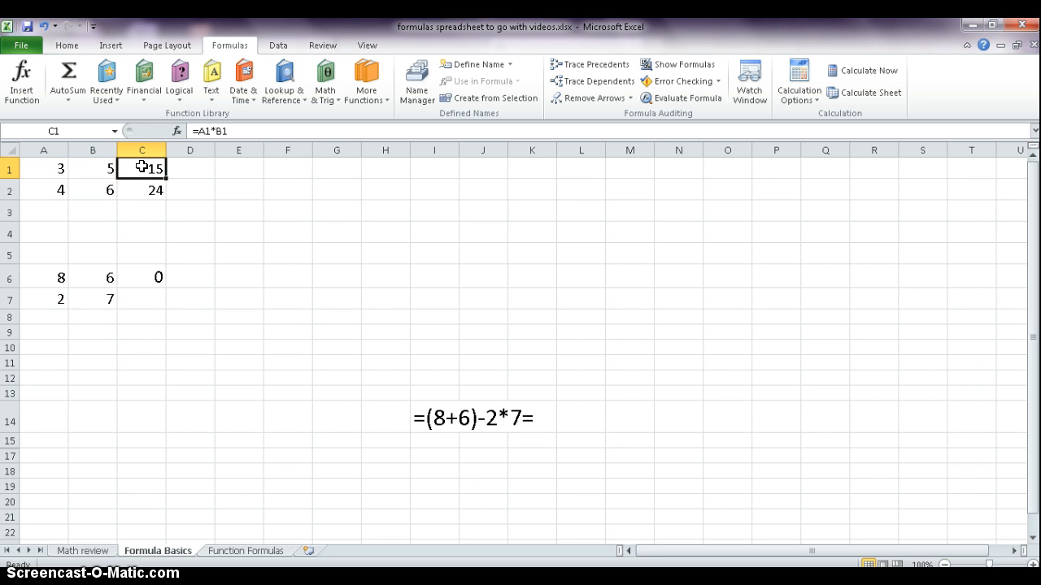
- Clear the contents of cells C1 and C2
key("Delete")
left_click(146, 192)
key("Delete")
- Enter the fixed-number formula =3*5 in cell C1 and reselect the cell to view it
left_click(144, 167)
type("=")
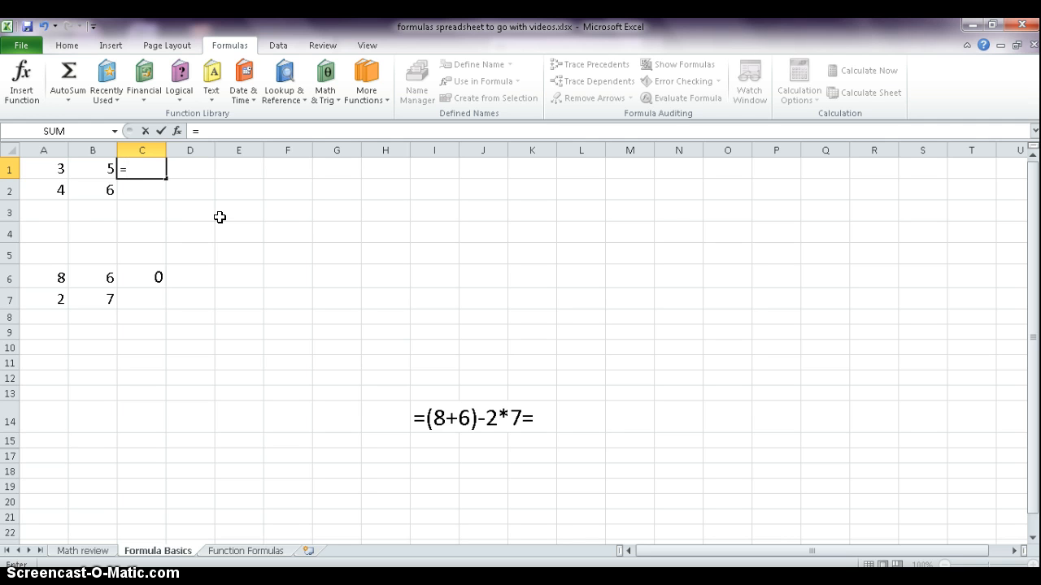
type("3*5")
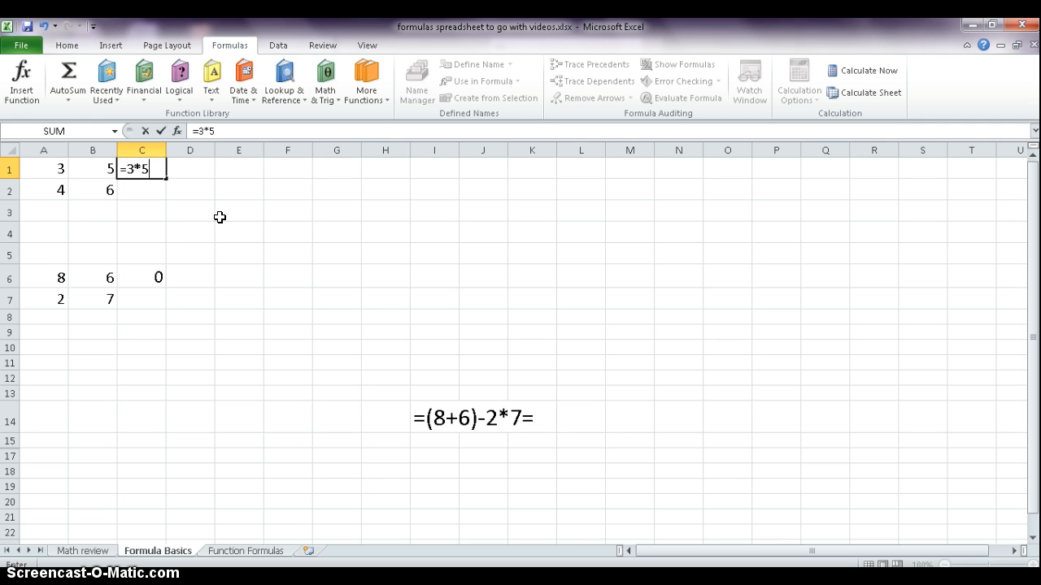
key("Return")
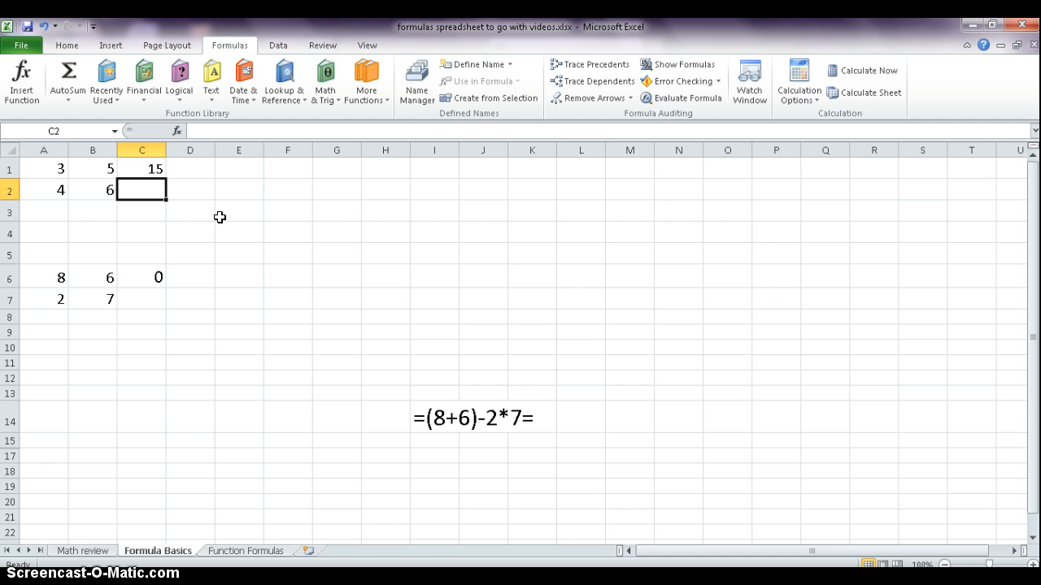
left_click(153, 169)
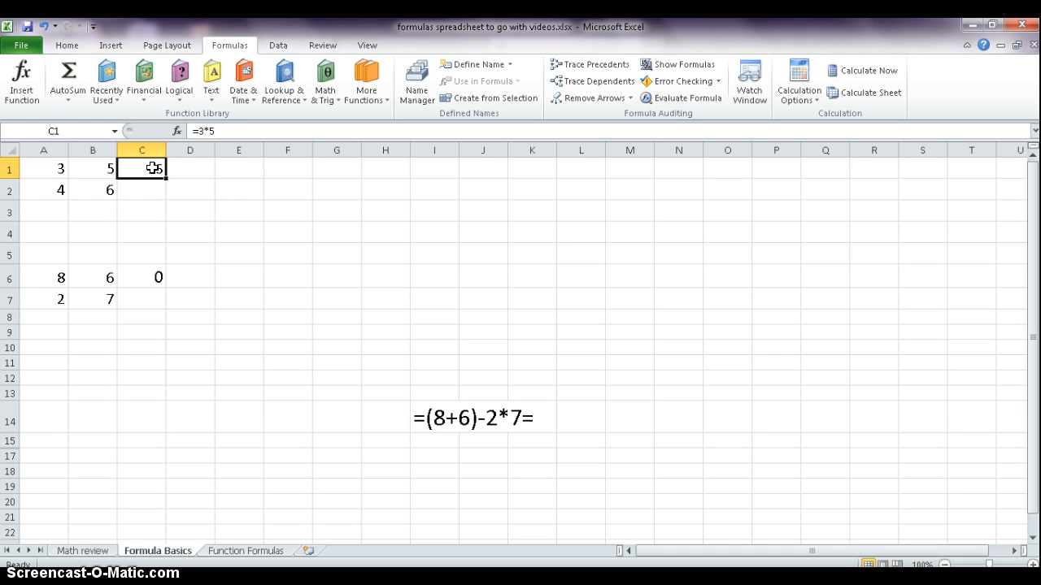
- Change cell A1 to 5 to test whether the product in C1 updates
left_click(59, 170)
type("5")
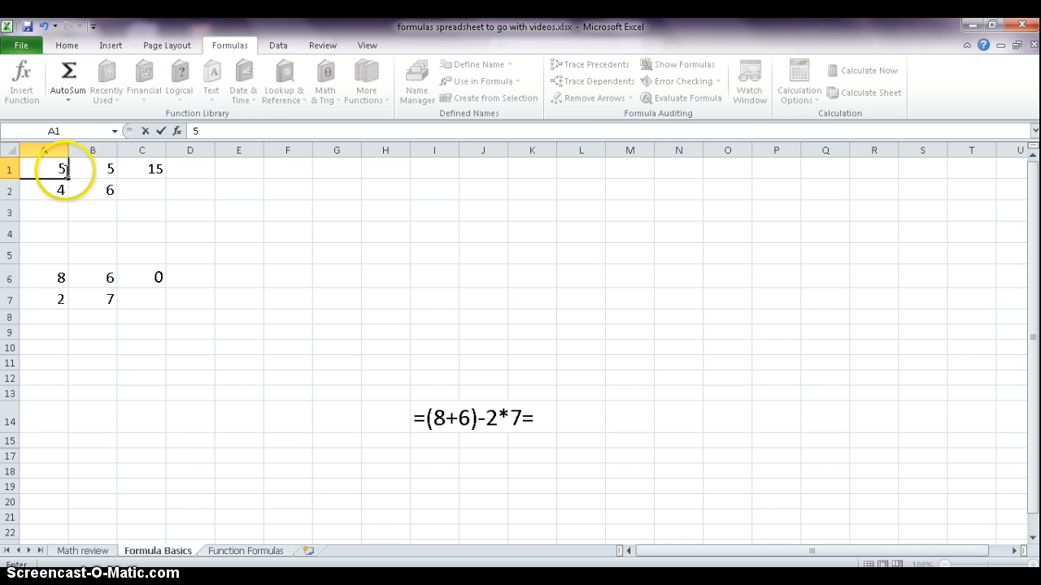
left_click(161, 131)
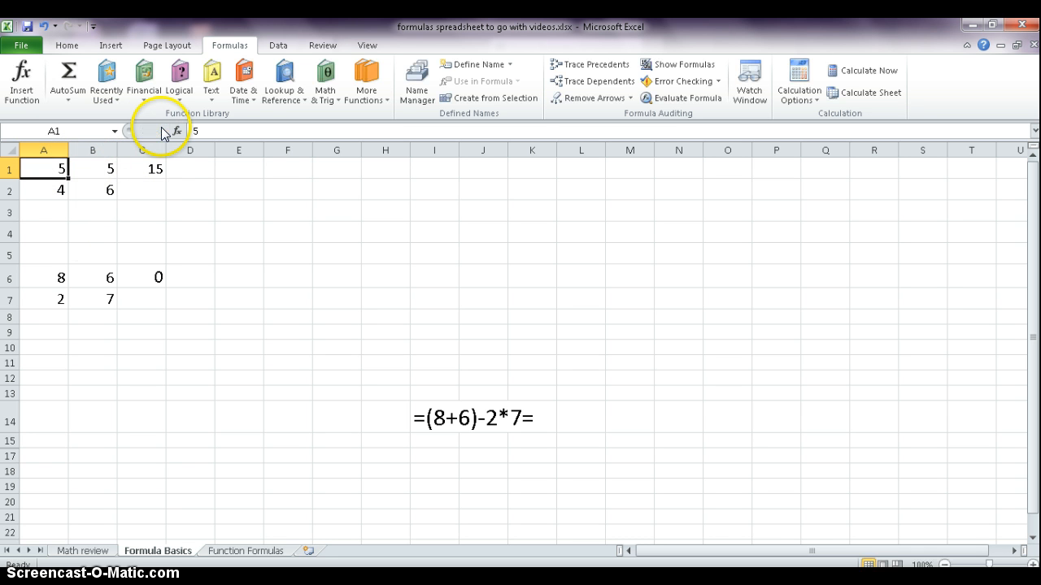
- Replace the content of cell C1 with the cell-reference formula =A1*B1
left_click(149, 168)
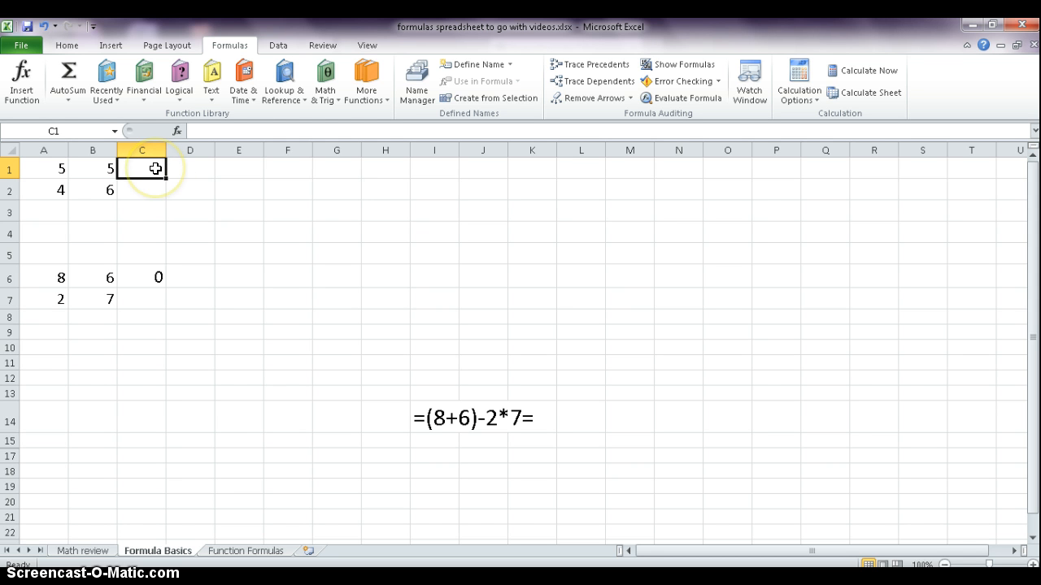
type("=")
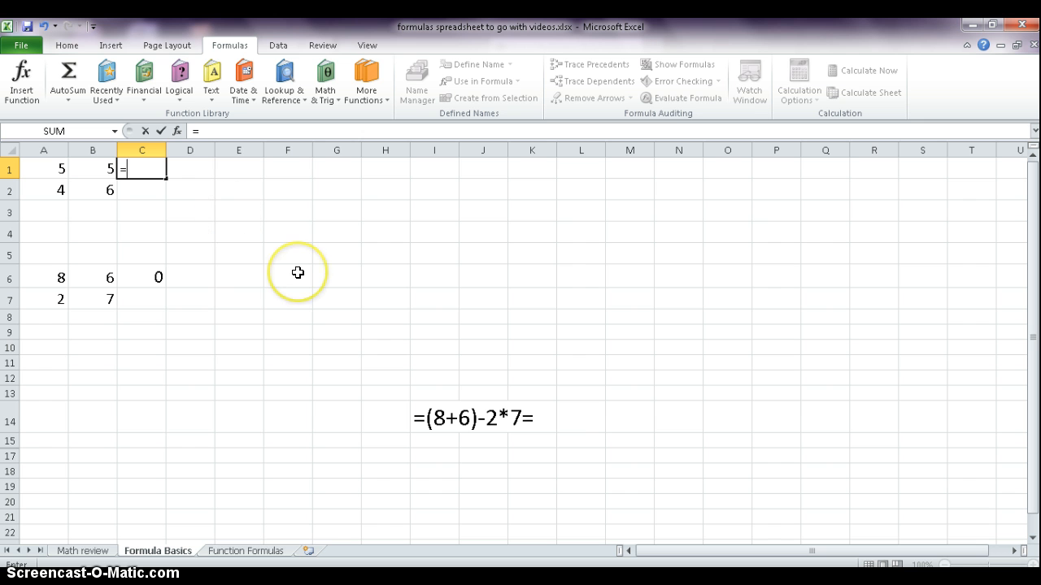
type("a1")
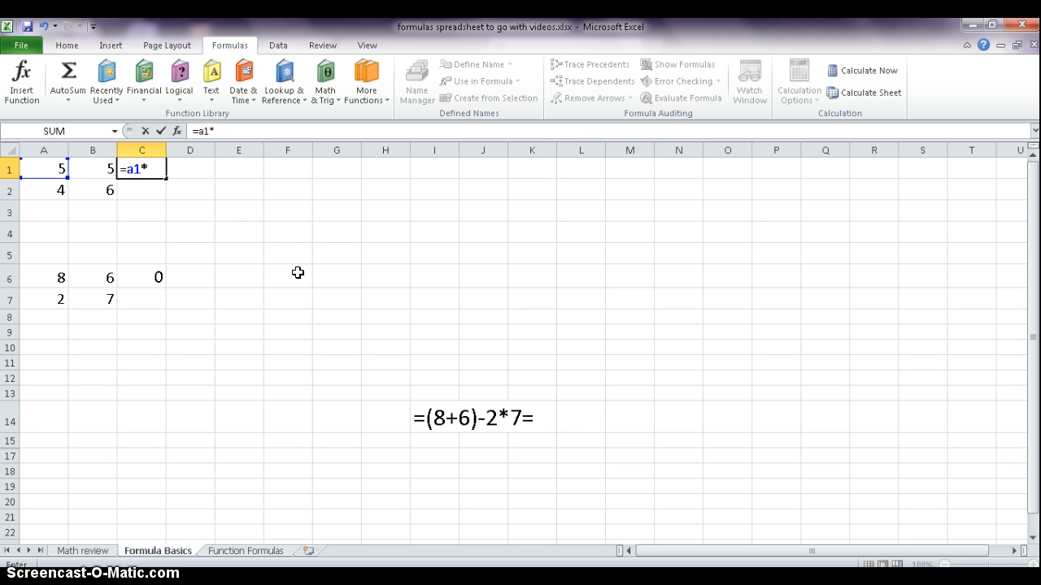
type("*b1")
key("Return")
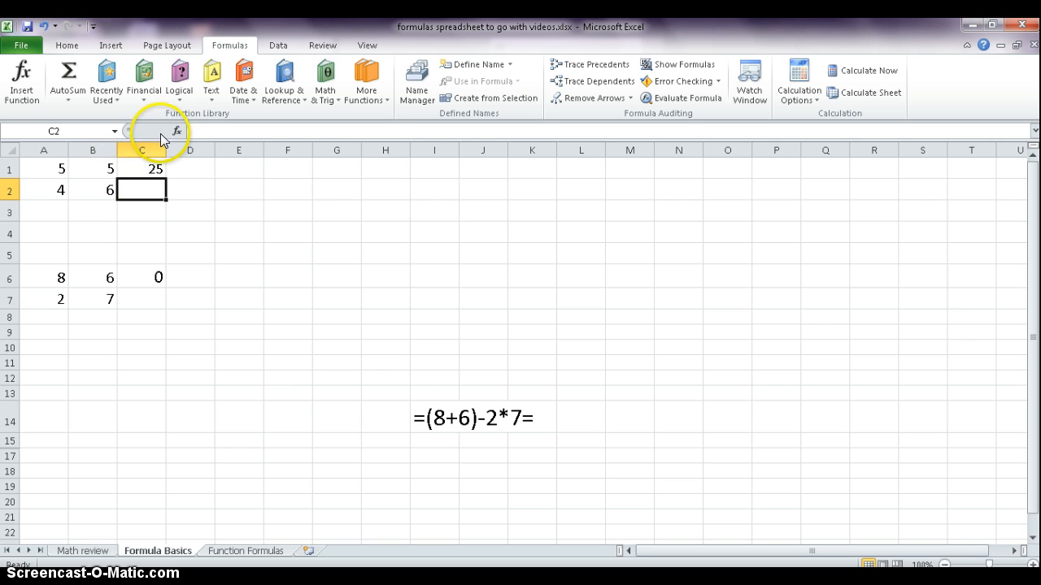
- Test the cell-reference formula in C1 by setting A1 to 3 and back to 5
left_click(56, 167)
type("3")
left_click(144, 188)
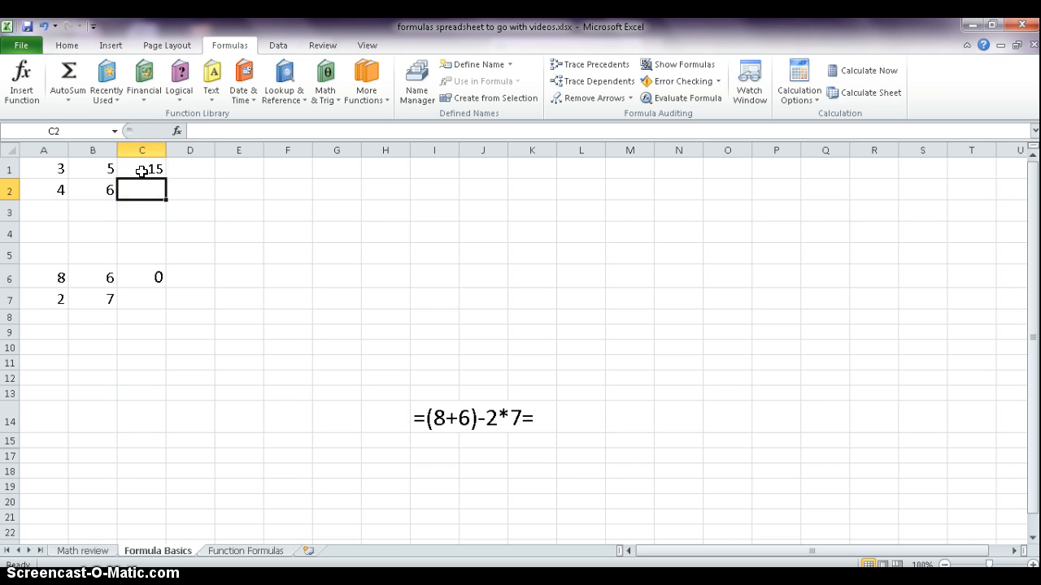
left_click(55, 165)
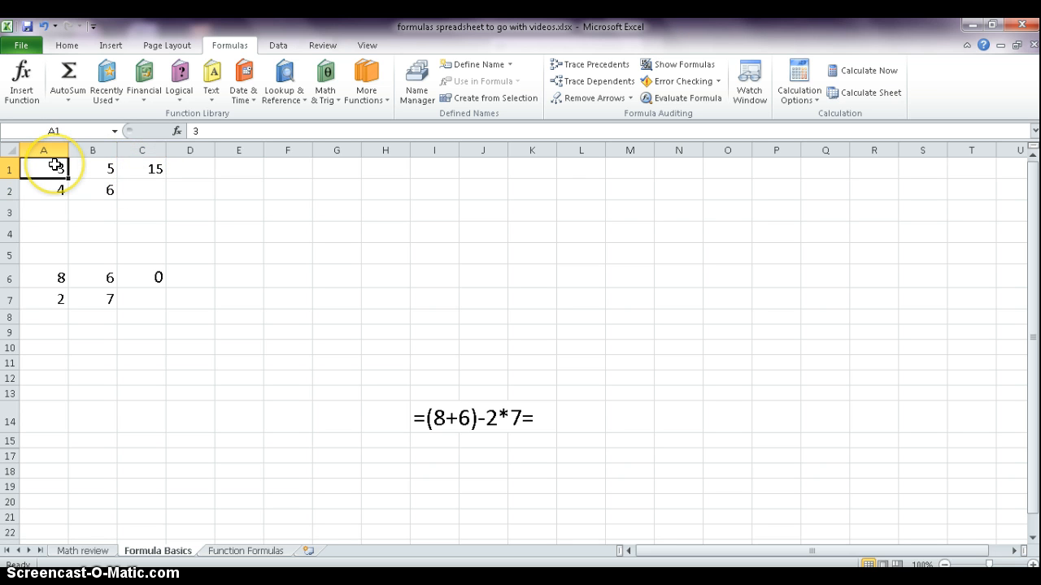
type("5")
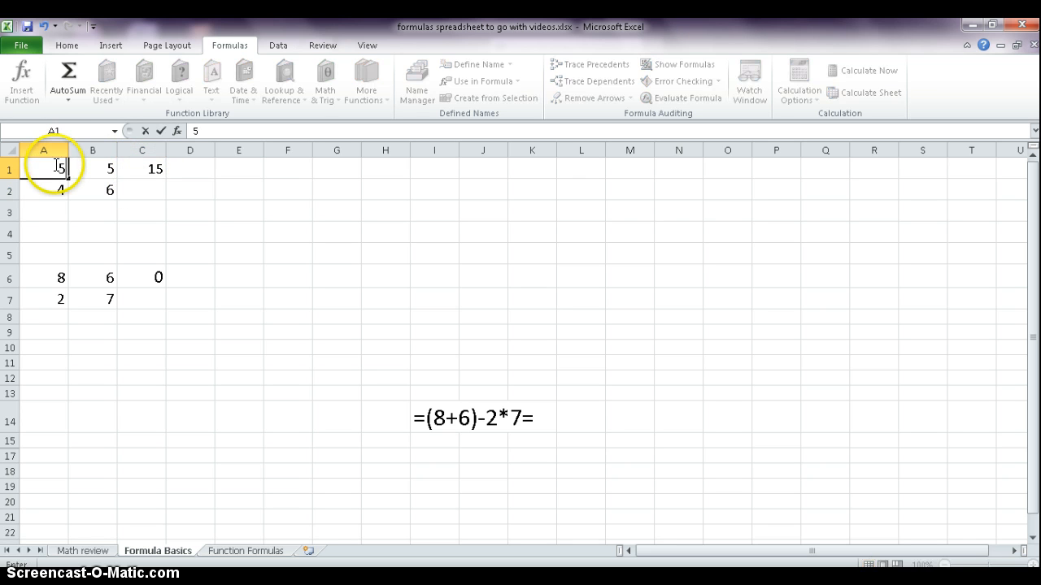
left_click(160, 132)
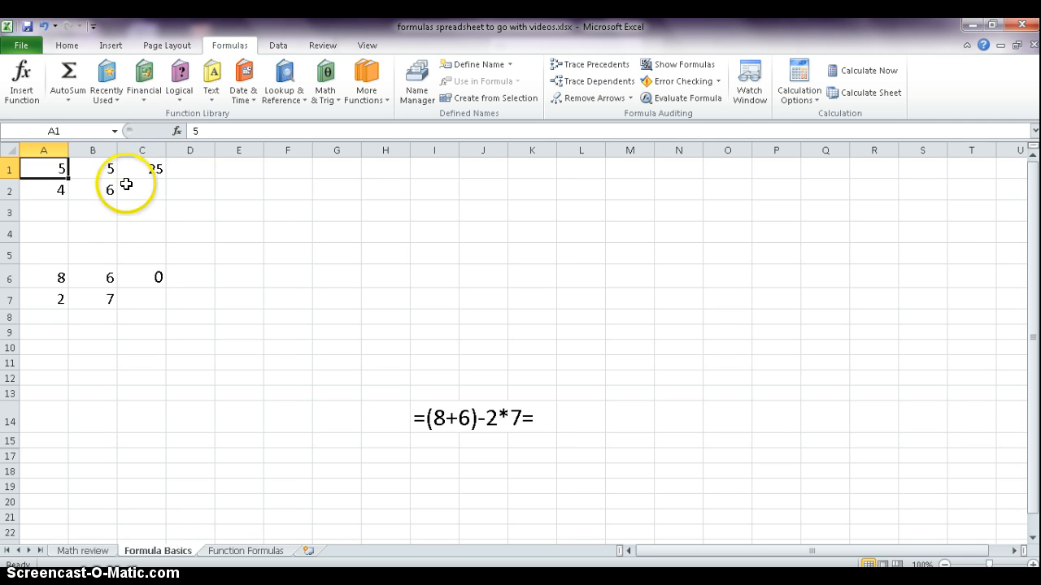
- Set cell A1 to 6 and cell B1 to 9
type("6")
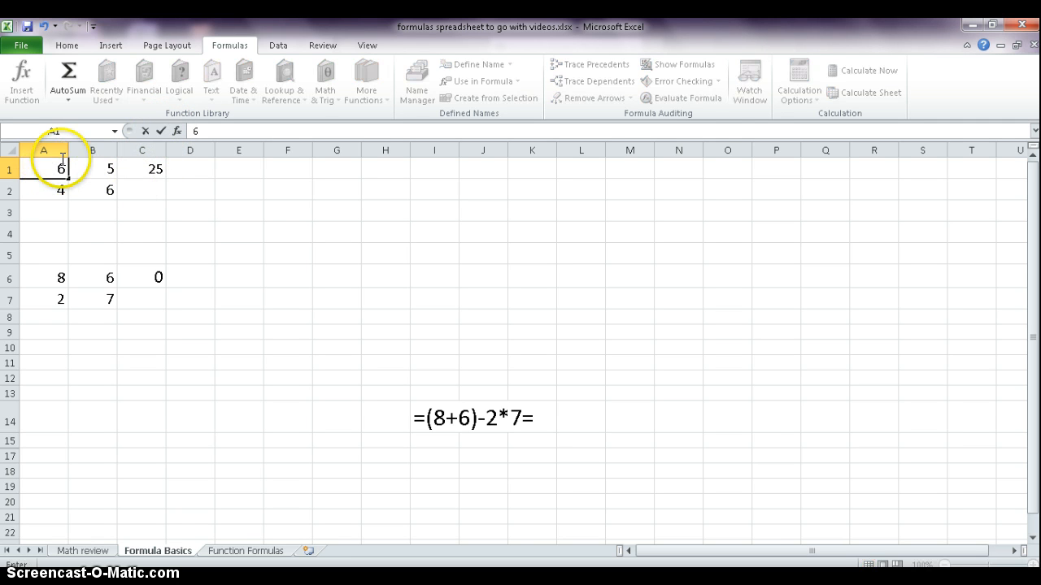
left_click(162, 132)
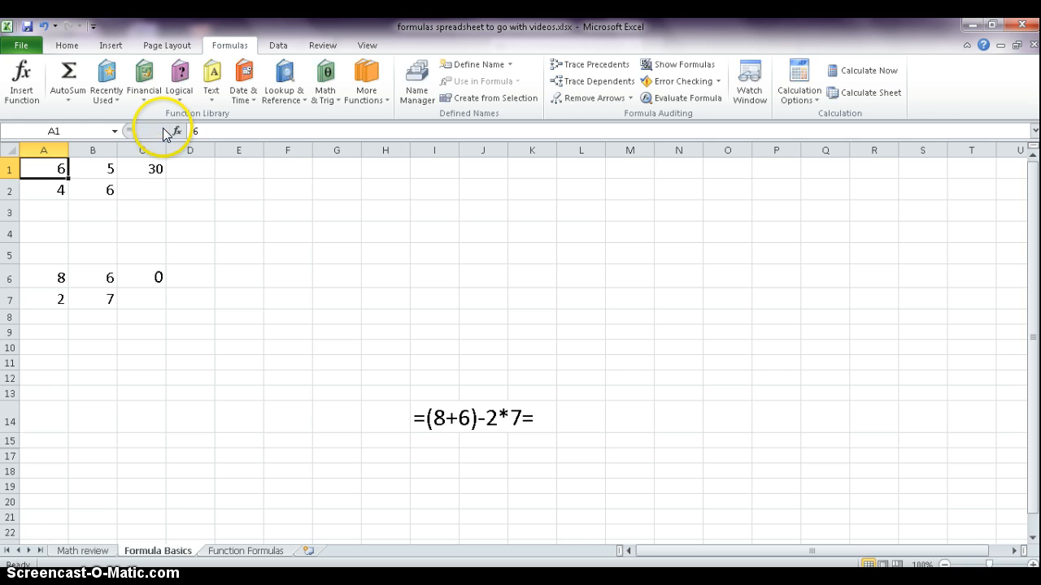
left_click(104, 168)
type("9")
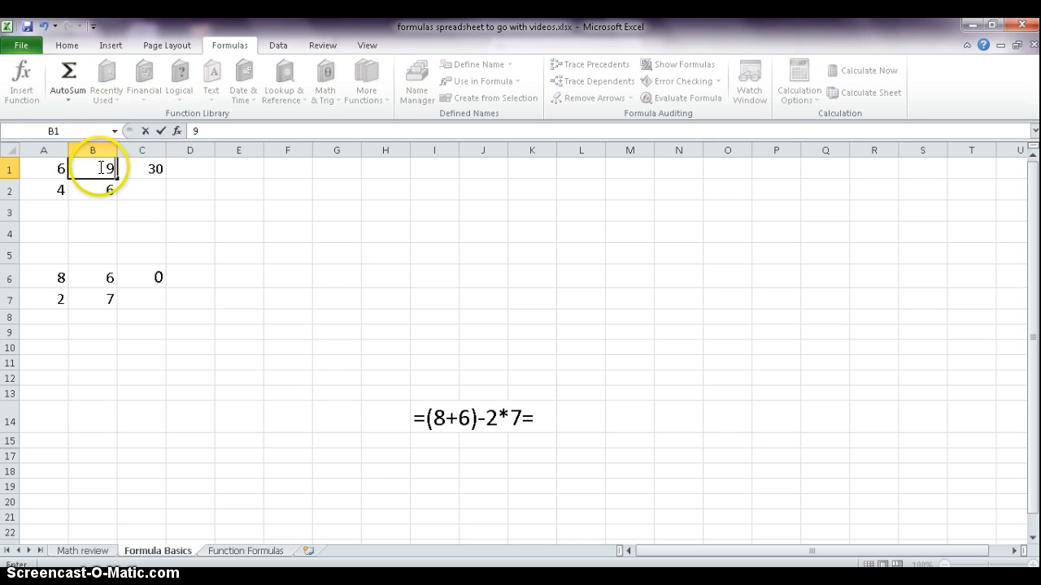
left_click(160, 132)
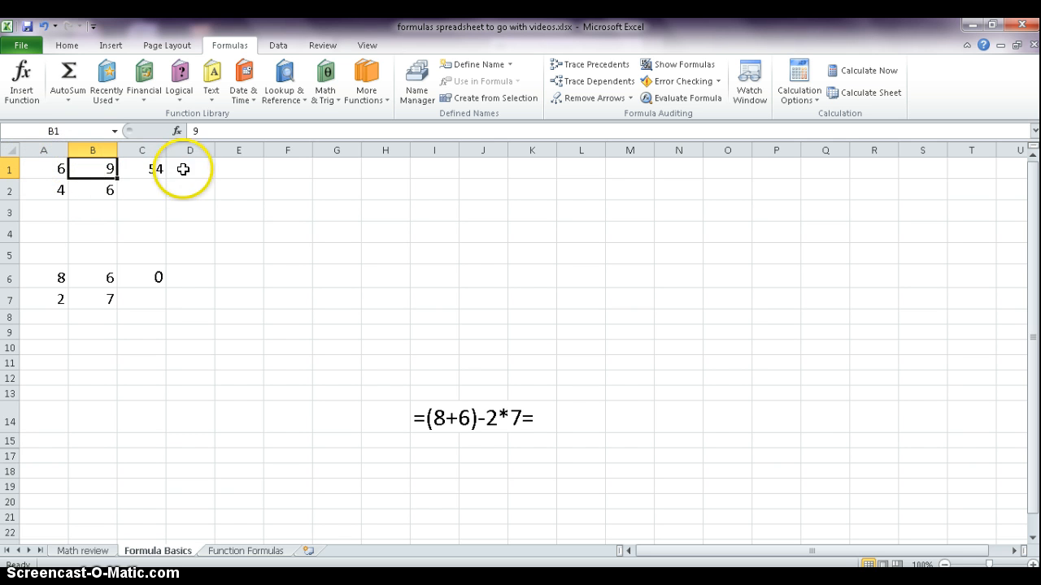
- Fill the multiplication formula from C1 down into C2 and select C2 to check its references
left_click(144, 189)
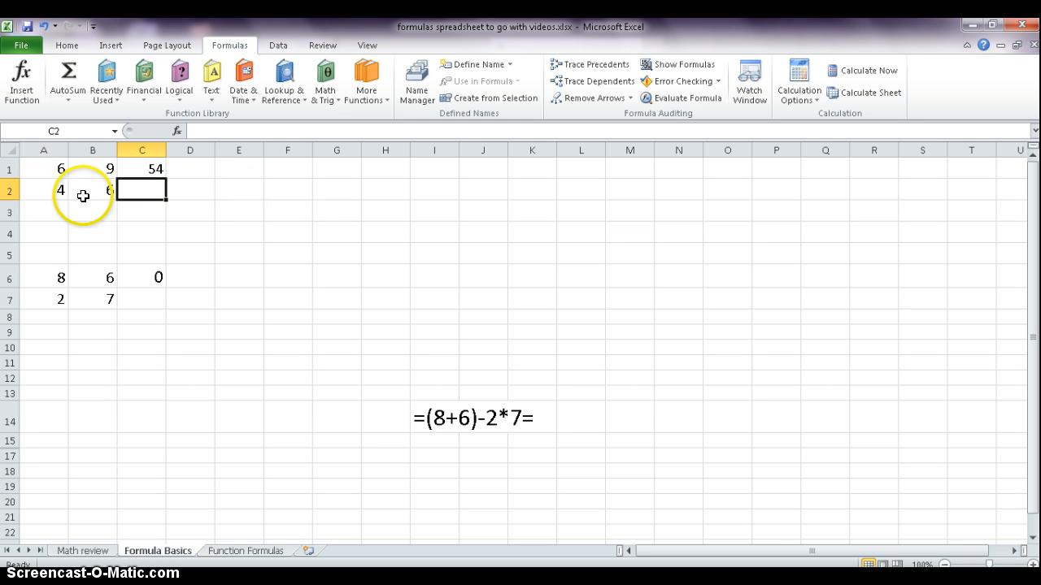
left_click(154, 168)
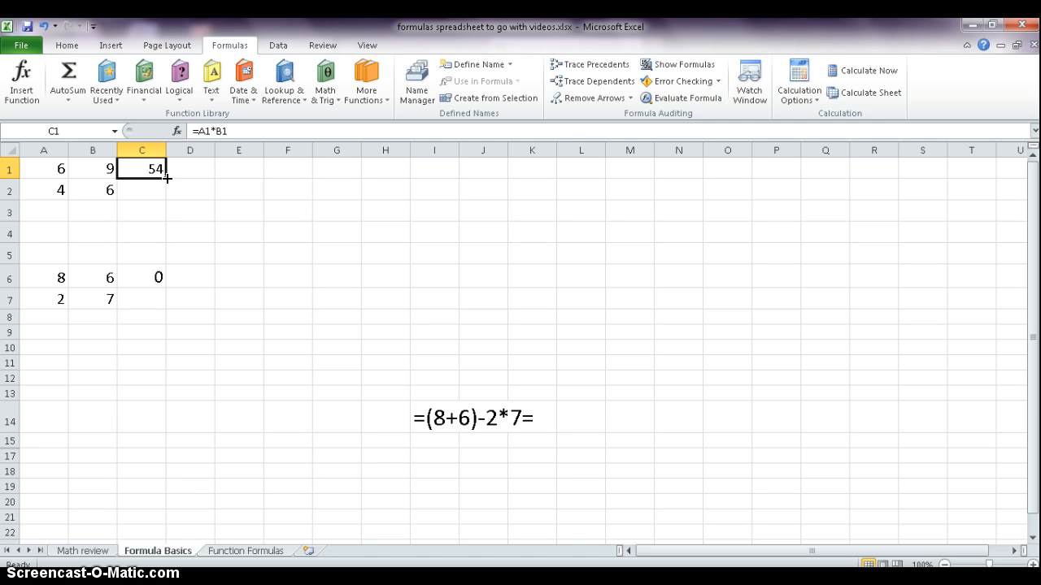
left_click_drag(166, 178, 167, 195)
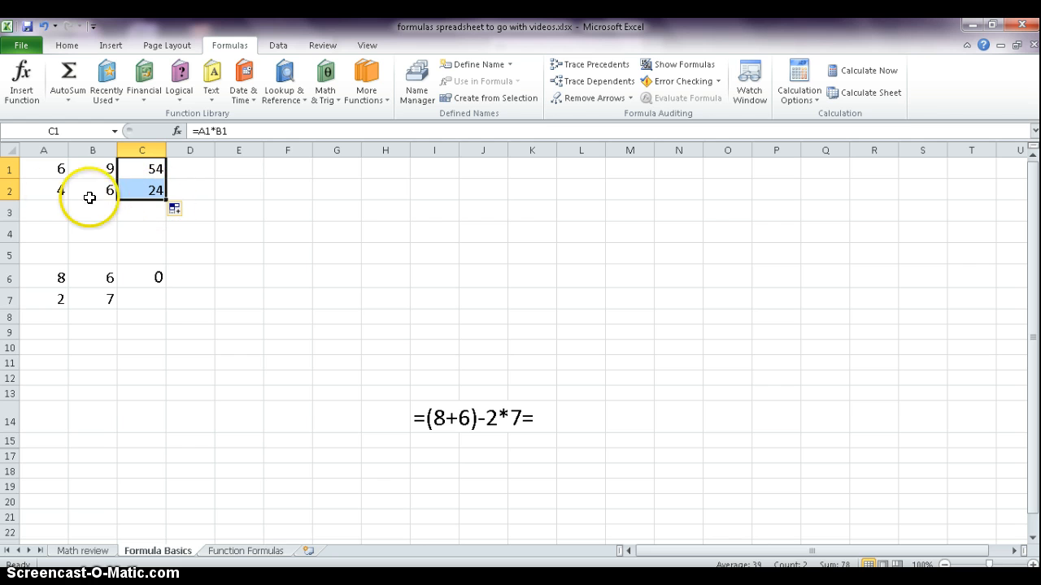
left_click(154, 187)
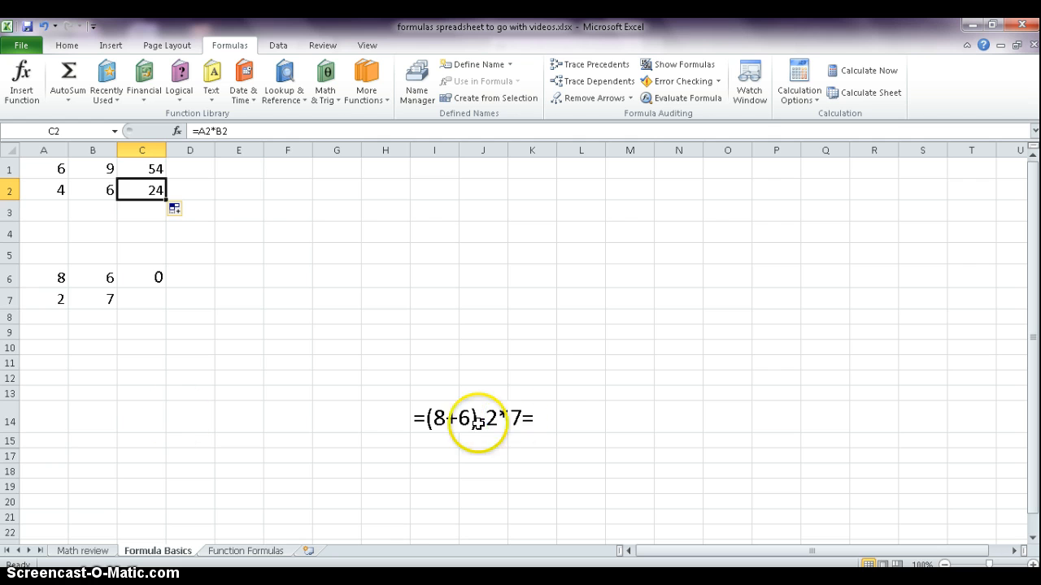
- Unhide row 16 between rows 15 and 17 and select cell I16
left_click_drag(9, 440, 13, 453)
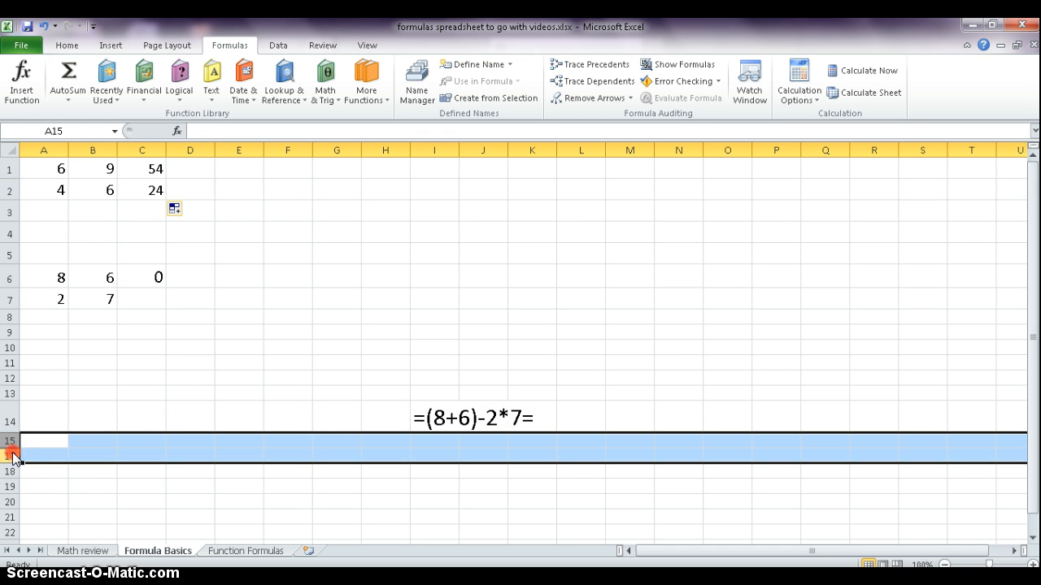
right_click(12, 453)
left_click(37, 440)
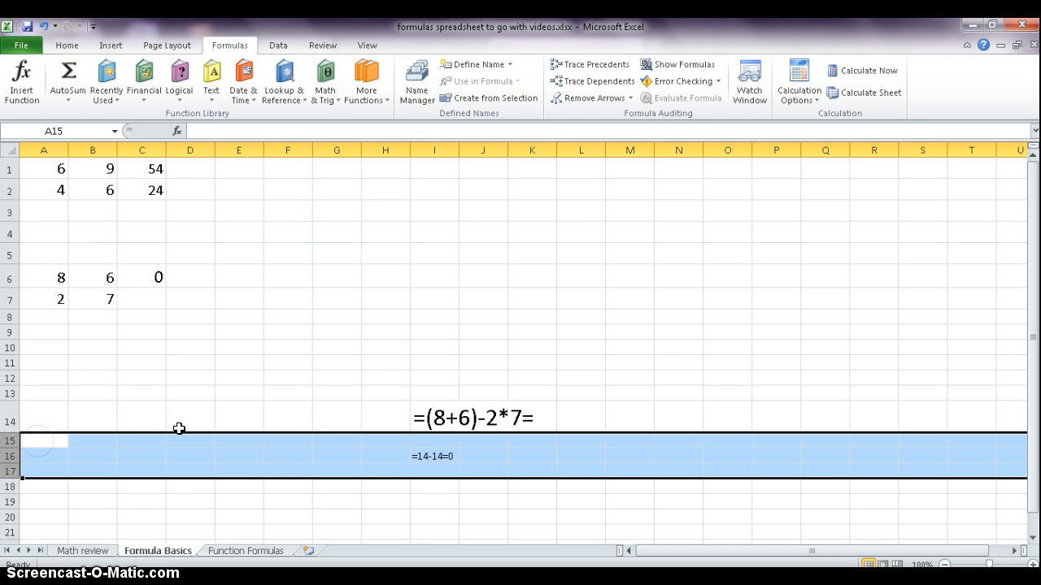
left_click(418, 456)
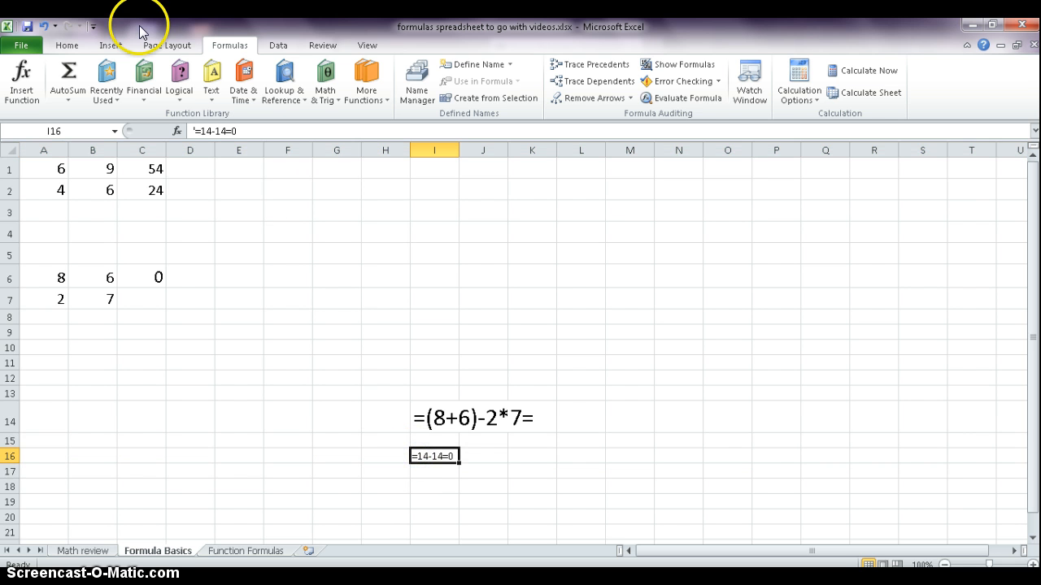
- Enlarge the text of the worked calculation in cell I16 to font size 22, and deselect it by selecting N14
left_click(66, 45)
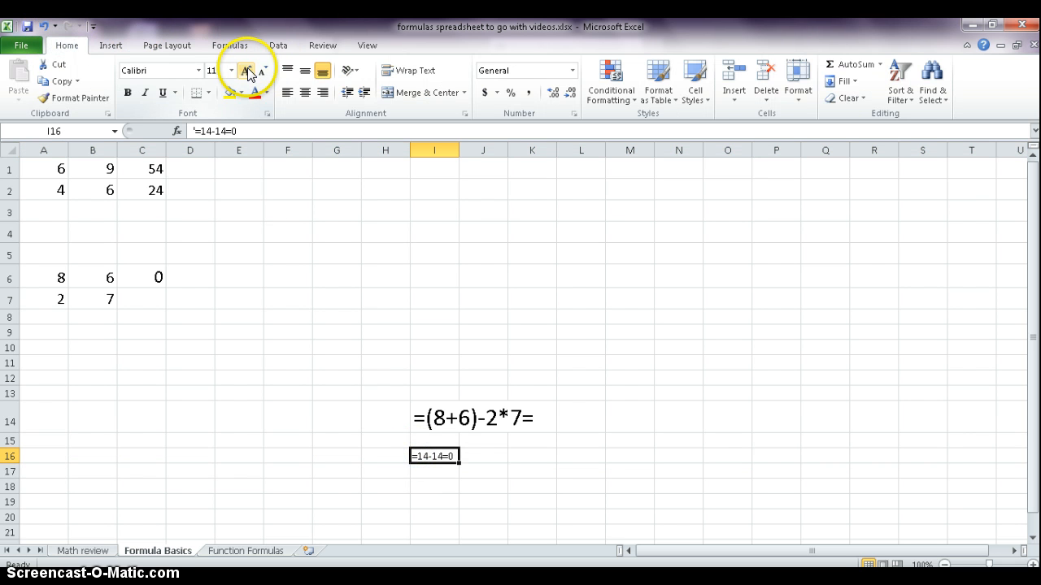
left_click(248, 73)
left_click(248, 74)
left_click(248, 73)
left_click(248, 74)
left_click(248, 73)
left_click(248, 73)
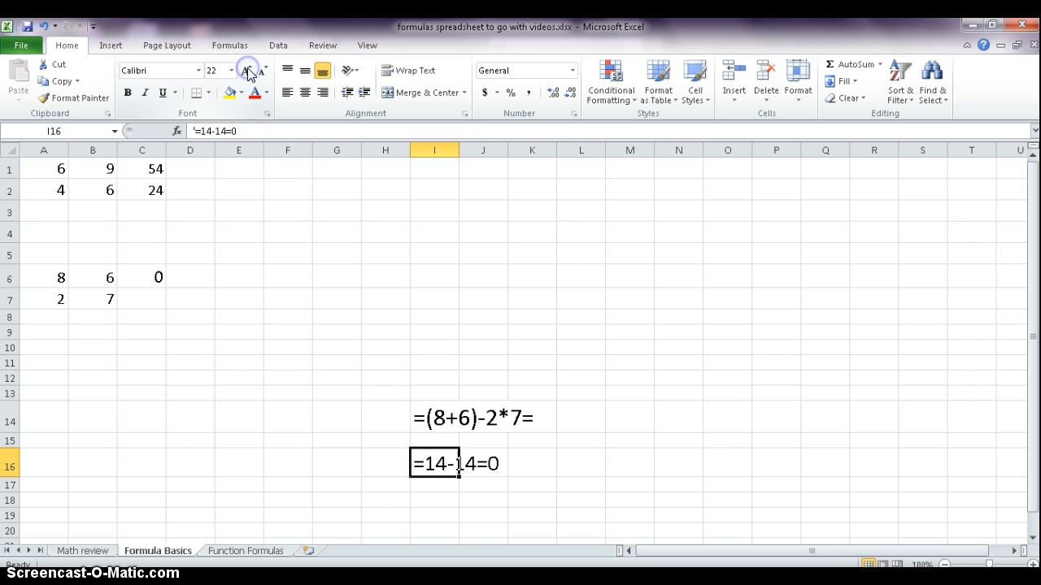
left_click(699, 423)
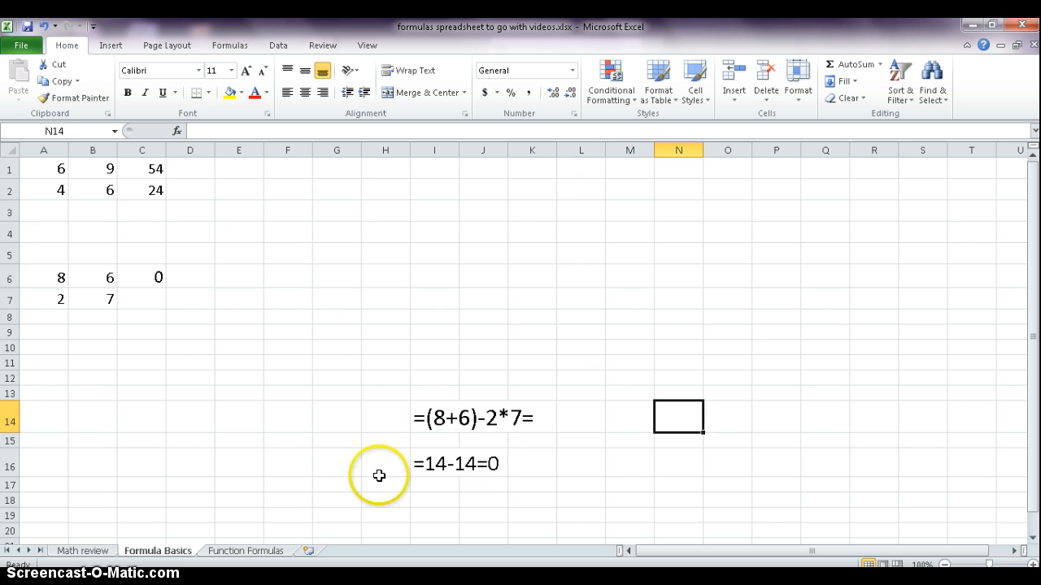
- Check the cell-reference formula in C6, and test it by setting cell B6 to 9
left_click(145, 277)
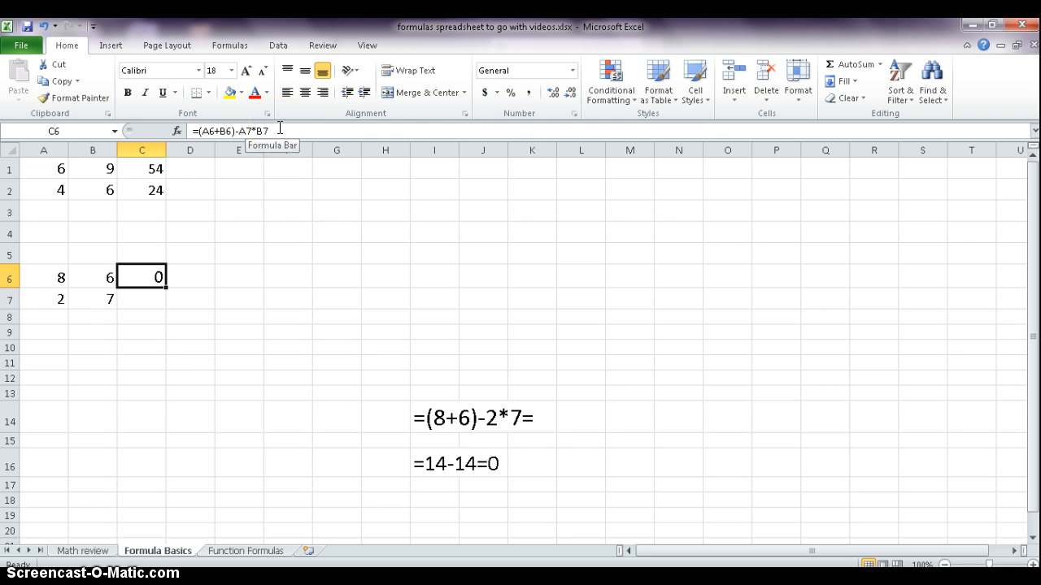
left_click(105, 275)
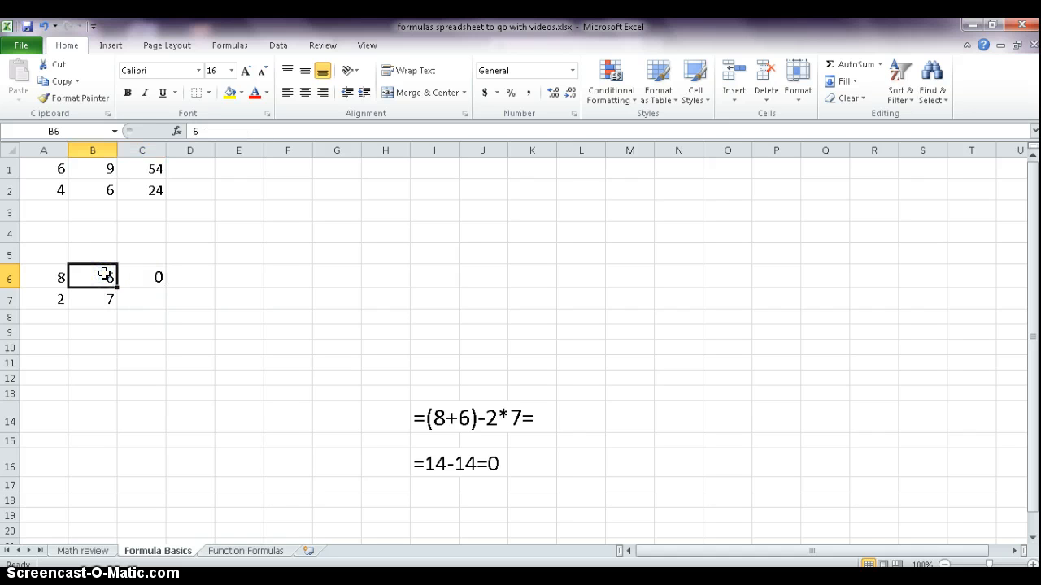
type("9")
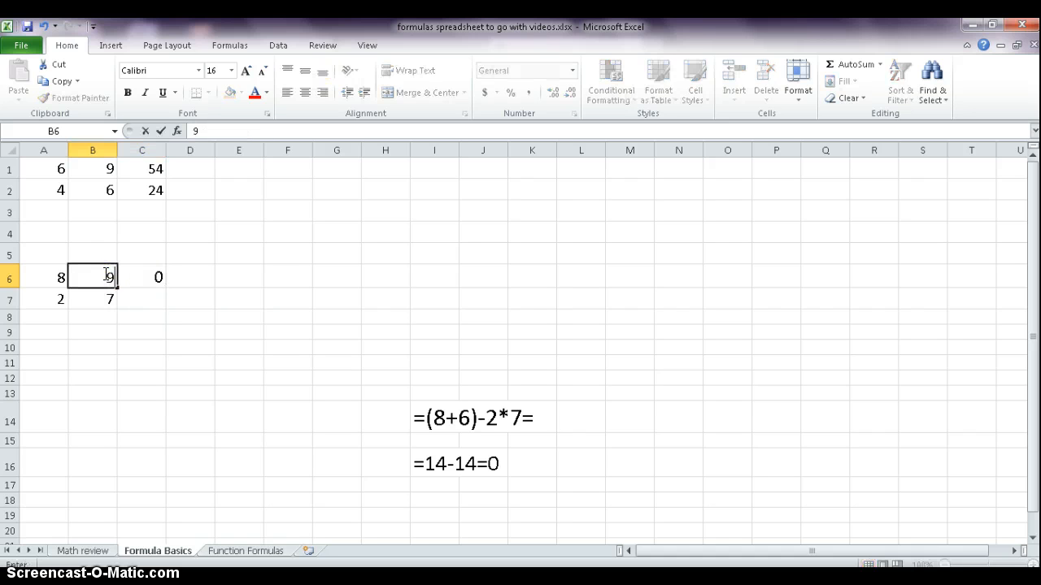
left_click(140, 150)
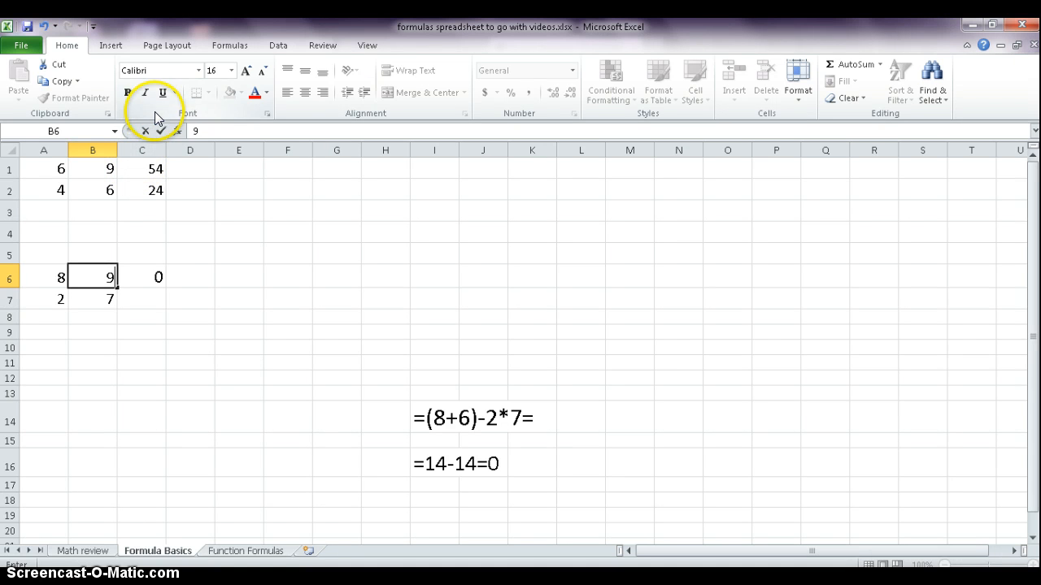
left_click(160, 131)
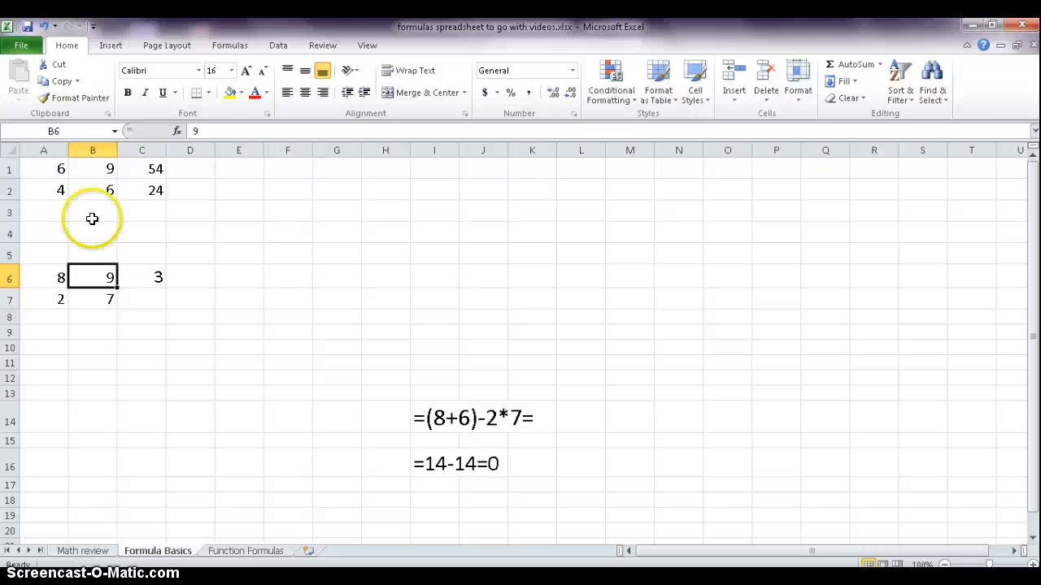
- On the Function Formulas sheet, enter an AutoSum total of B1:B6 in cell B7
left_click(241, 552)
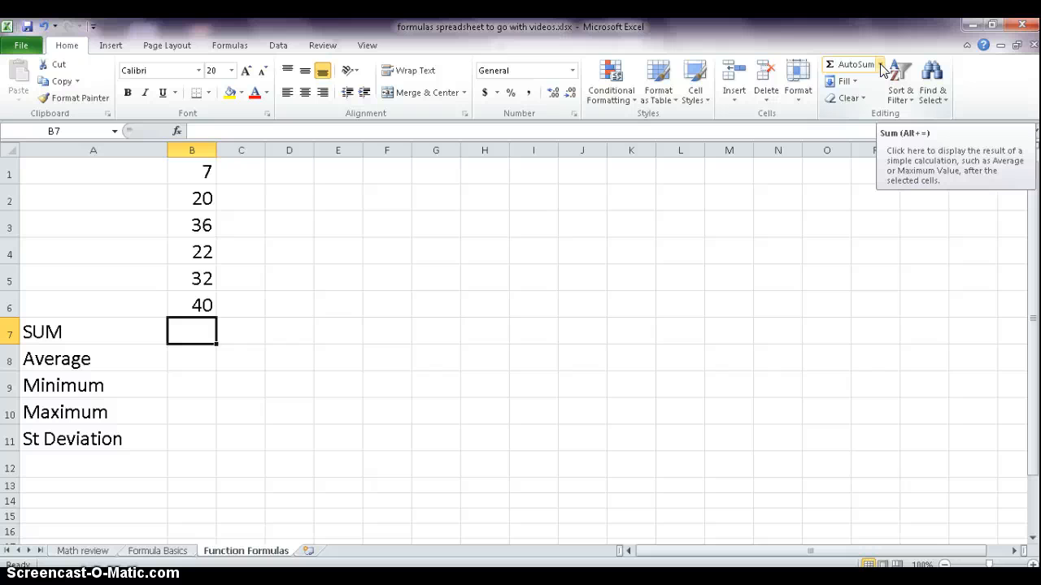
left_click(881, 68)
left_click(881, 67)
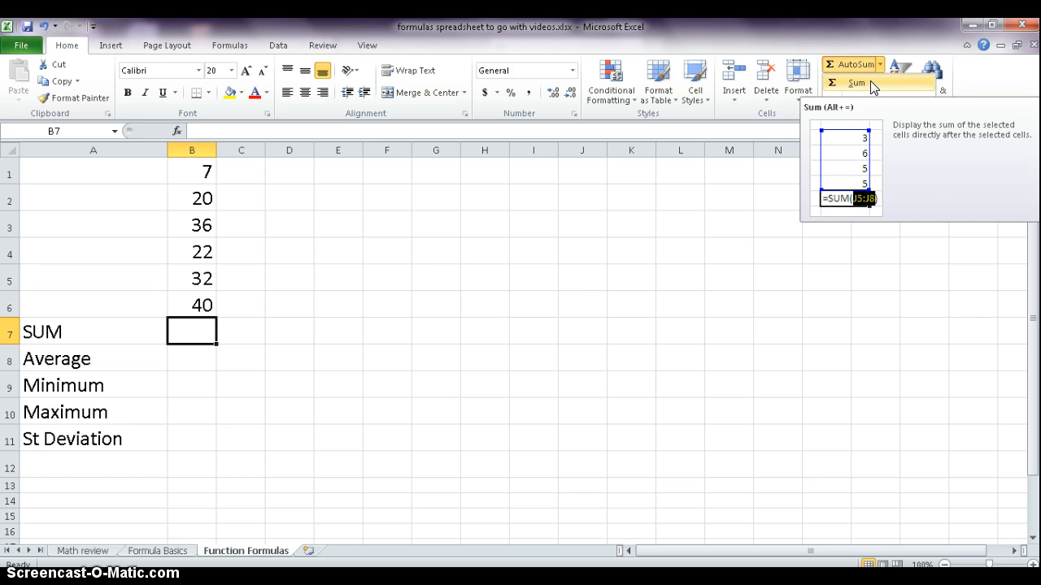
left_click(870, 81)
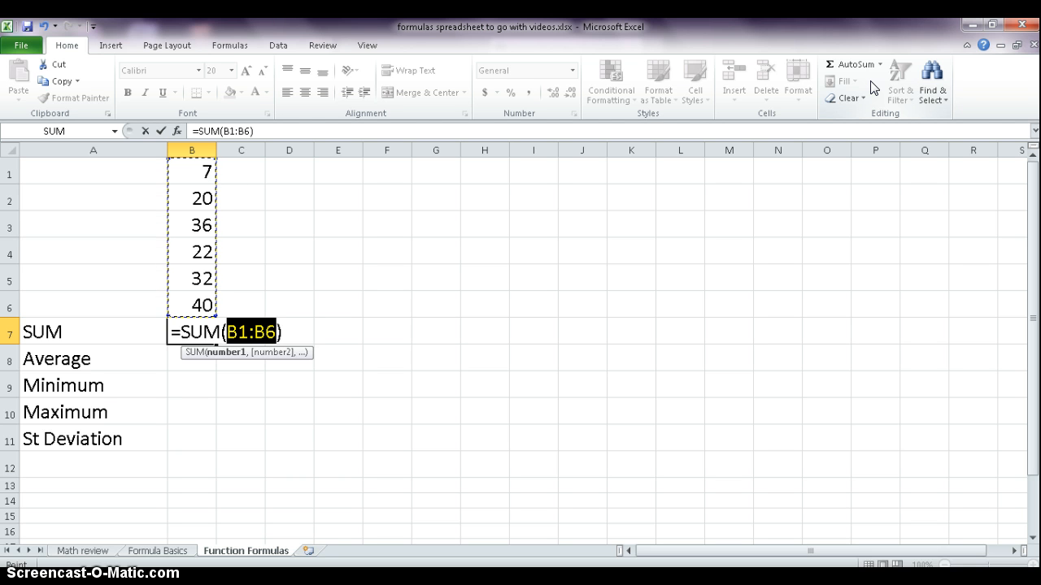
key("Return")
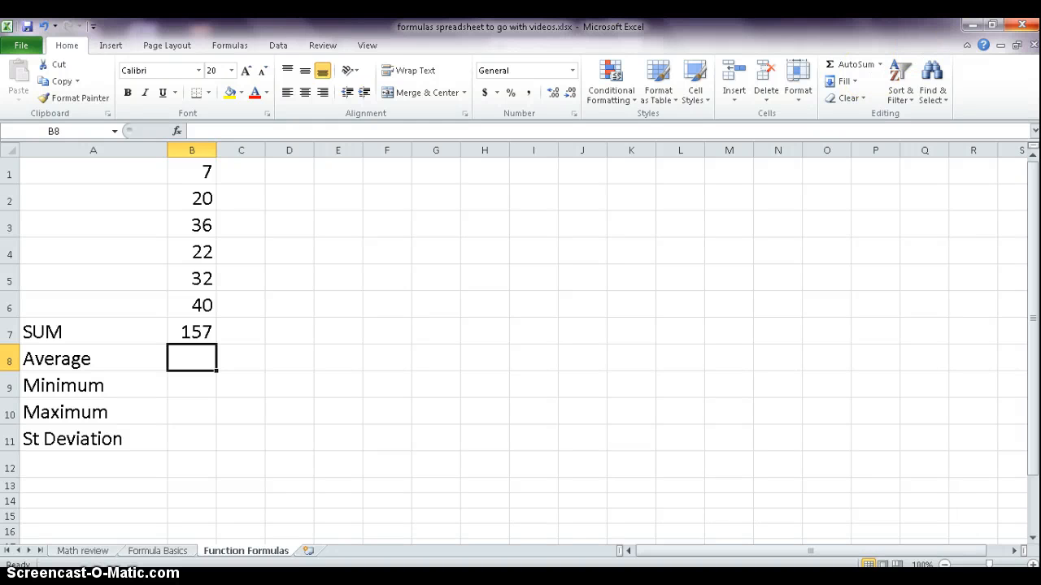
- Insert an AVERAGE function in cell B8 and limit its range to B1:B6, excluding the sum
left_click(880, 64)
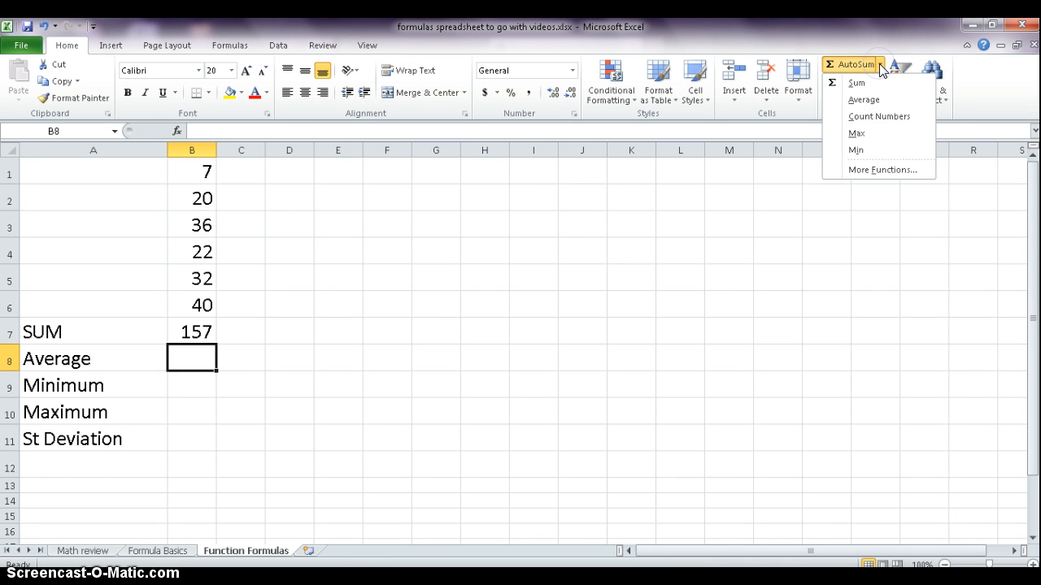
left_click(863, 101)
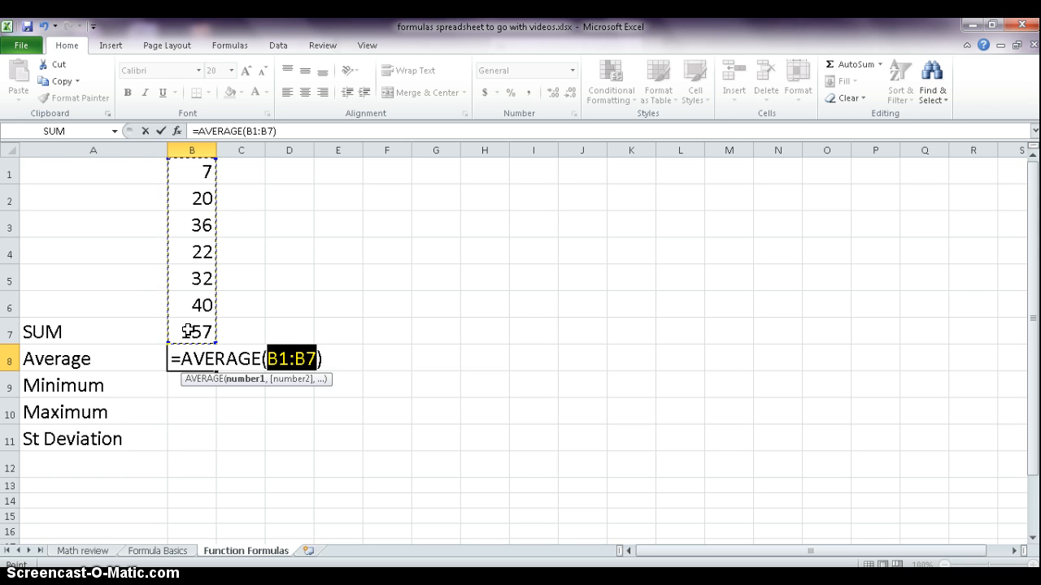
left_click(198, 171)
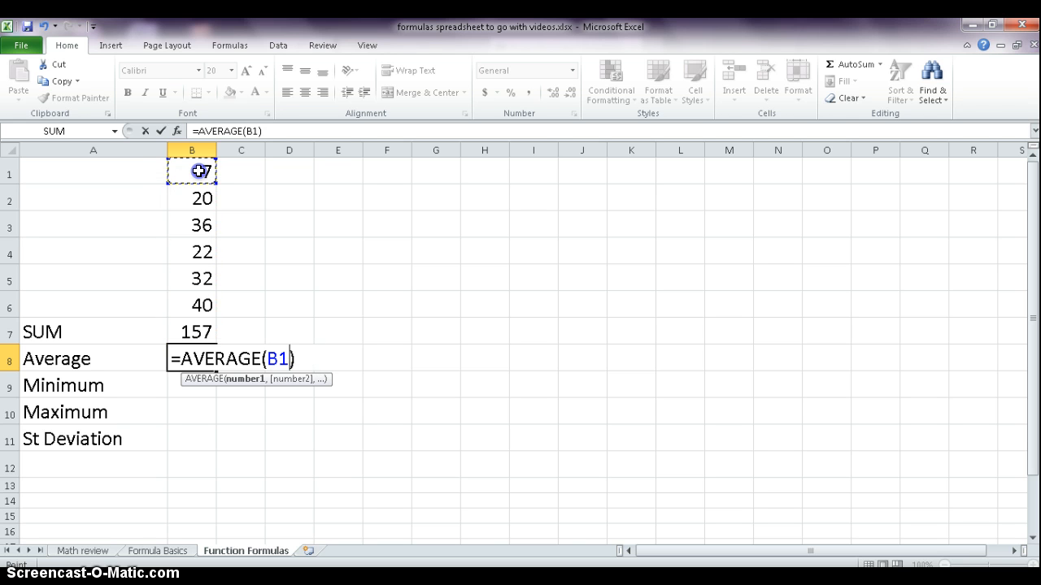
left_click_drag(199, 171, 193, 299)
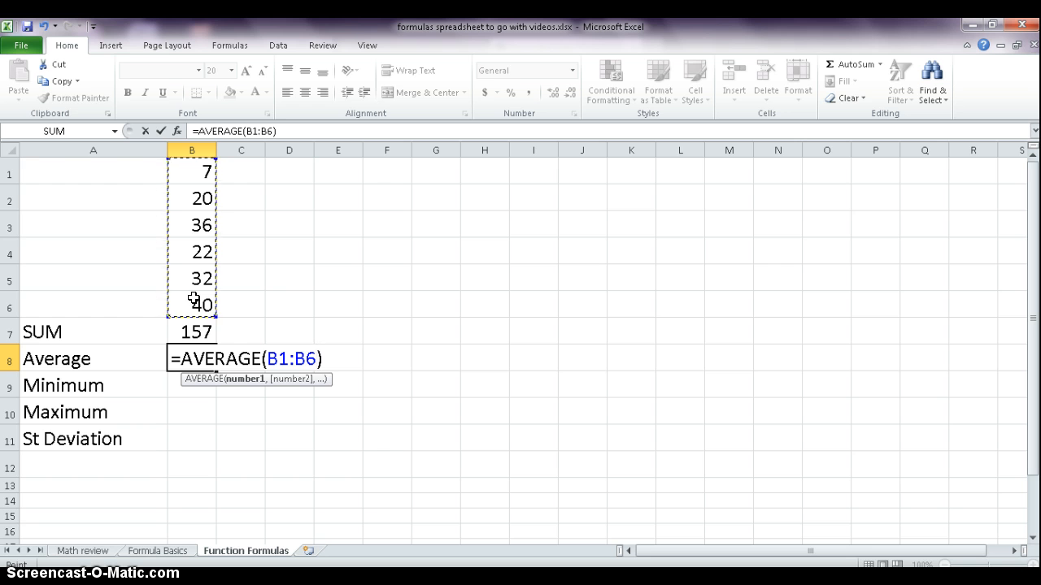
key("Return")
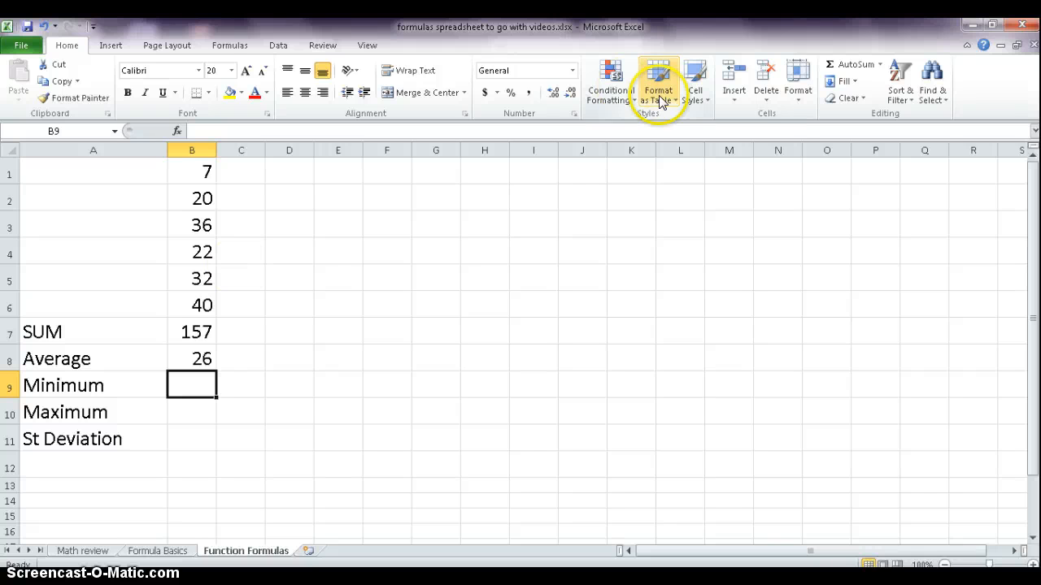
- Insert a MIN function in cell B9 and correct the end of its range so it covers B1:B6
left_click(880, 65)
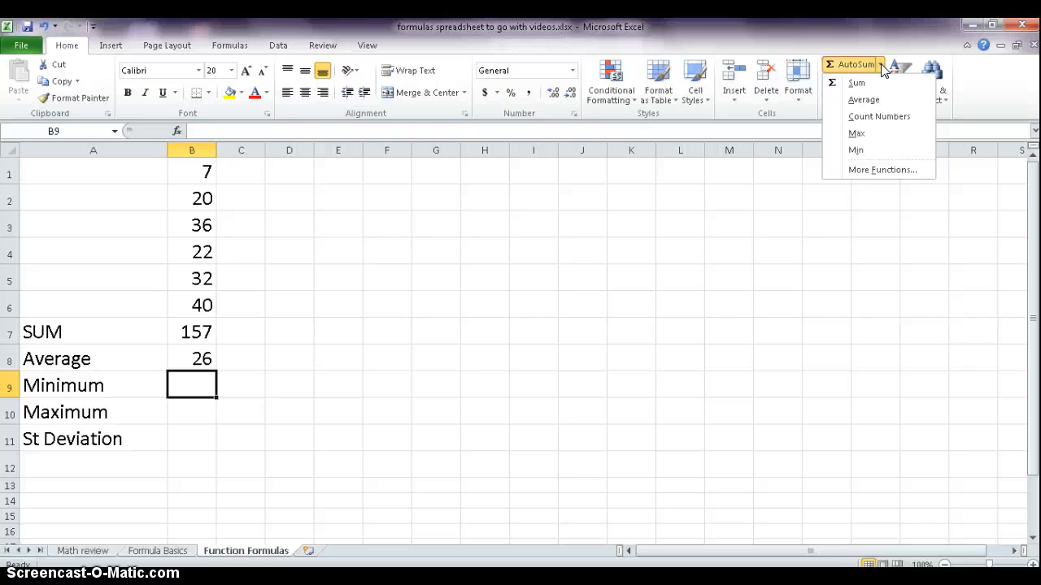
left_click(857, 157)
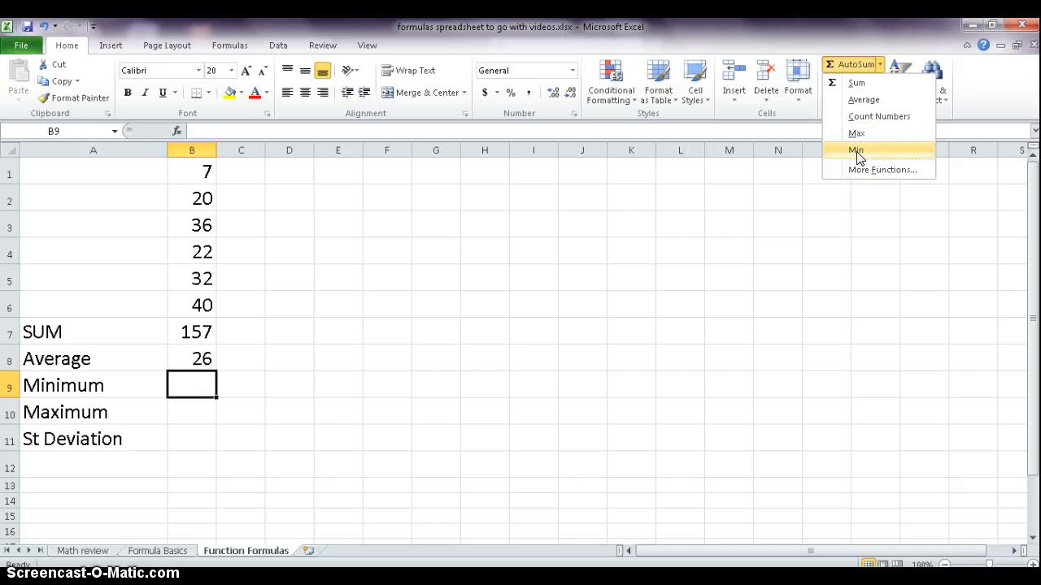
left_click(857, 156)
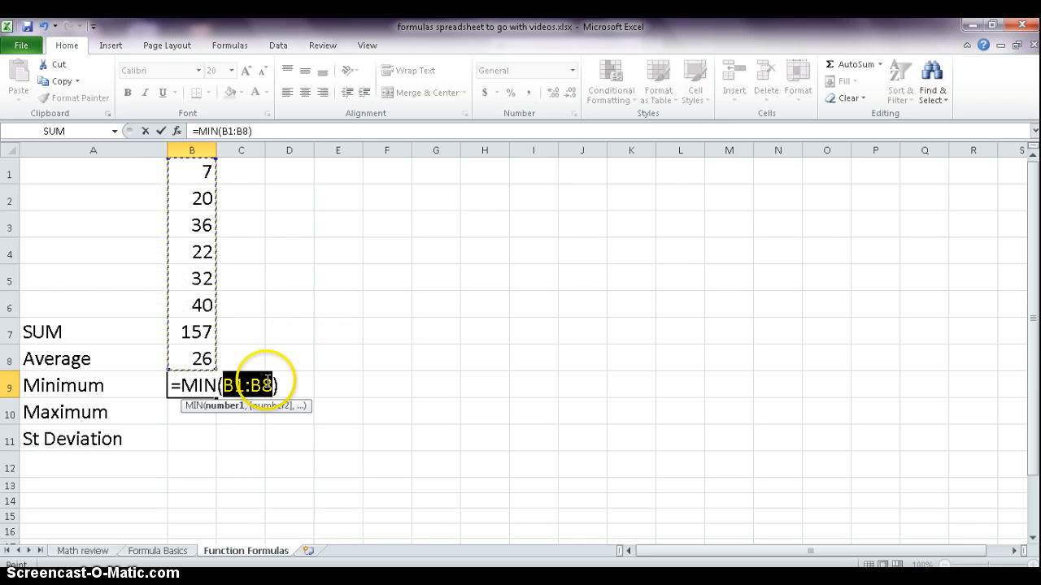
left_click_drag(262, 381, 269, 387)
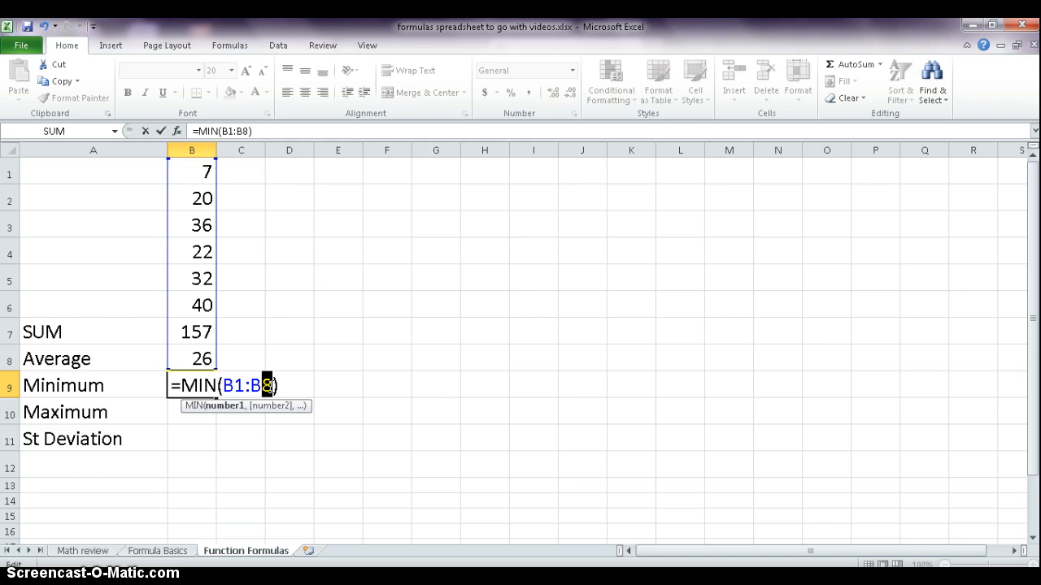
type("6")
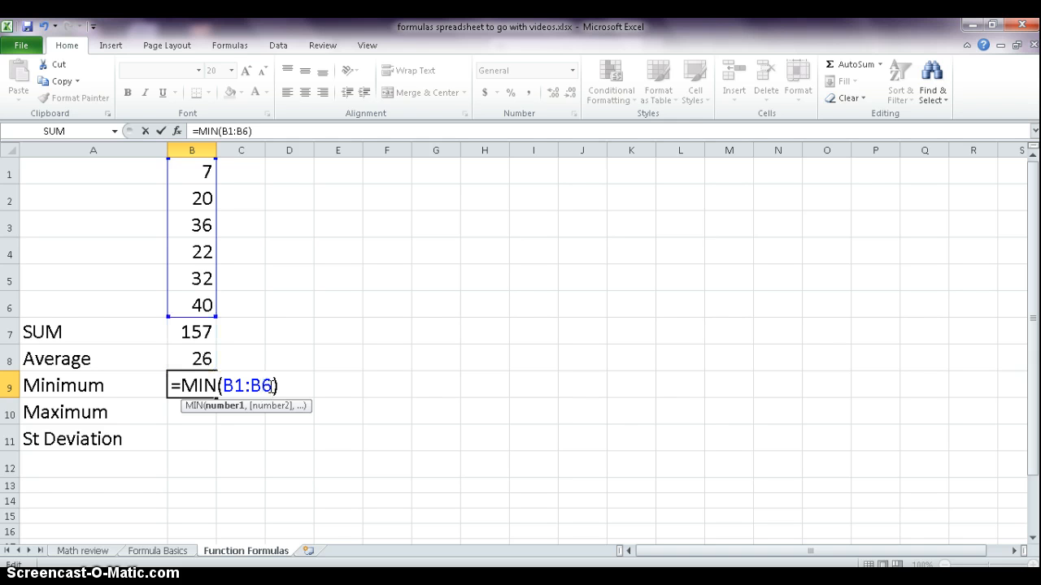
key("Return")
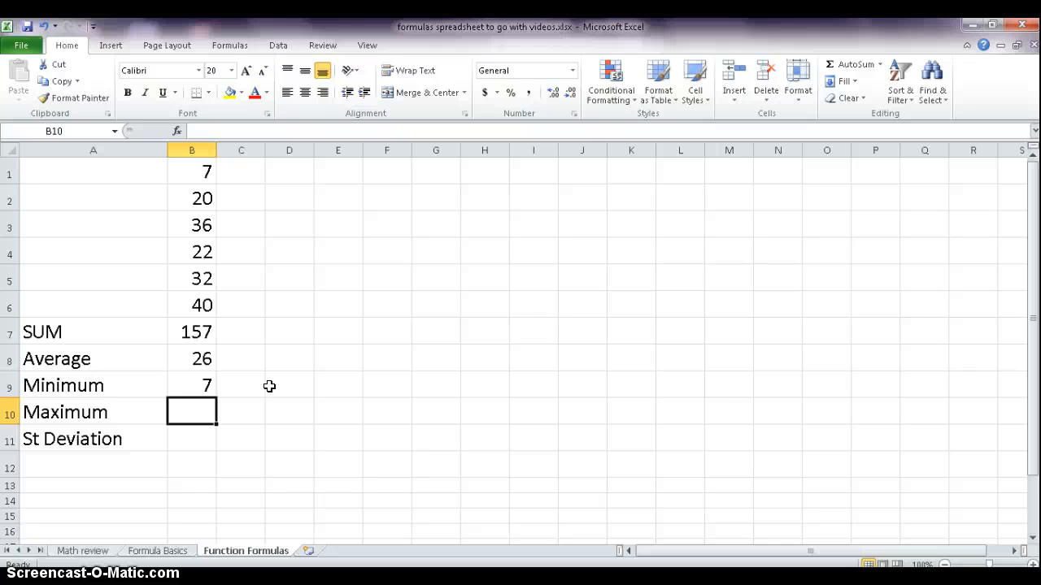
- Insert a MAX function in cell B10 with its range set to B1:B6
left_click(880, 64)
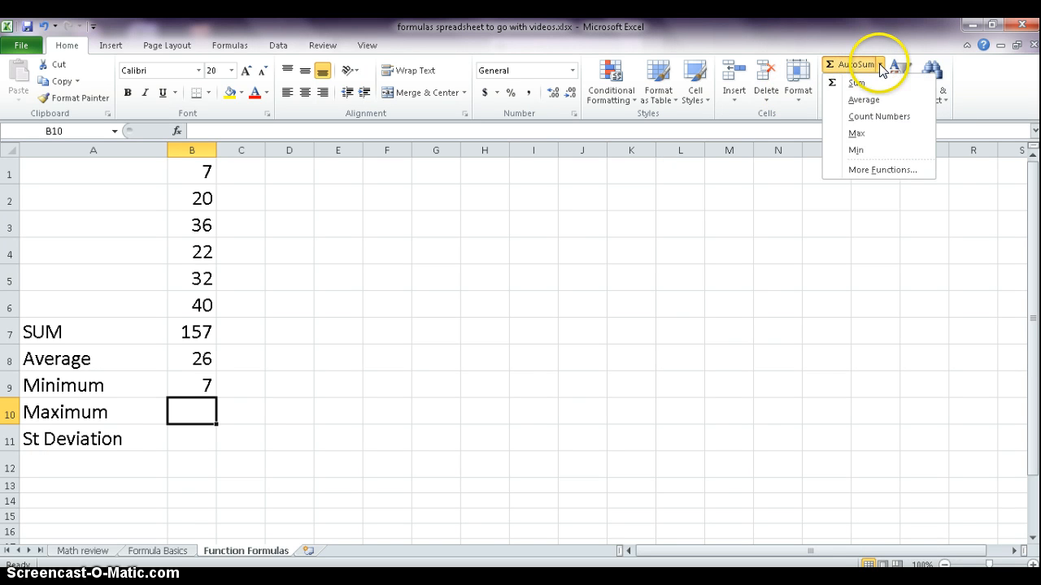
left_click(869, 132)
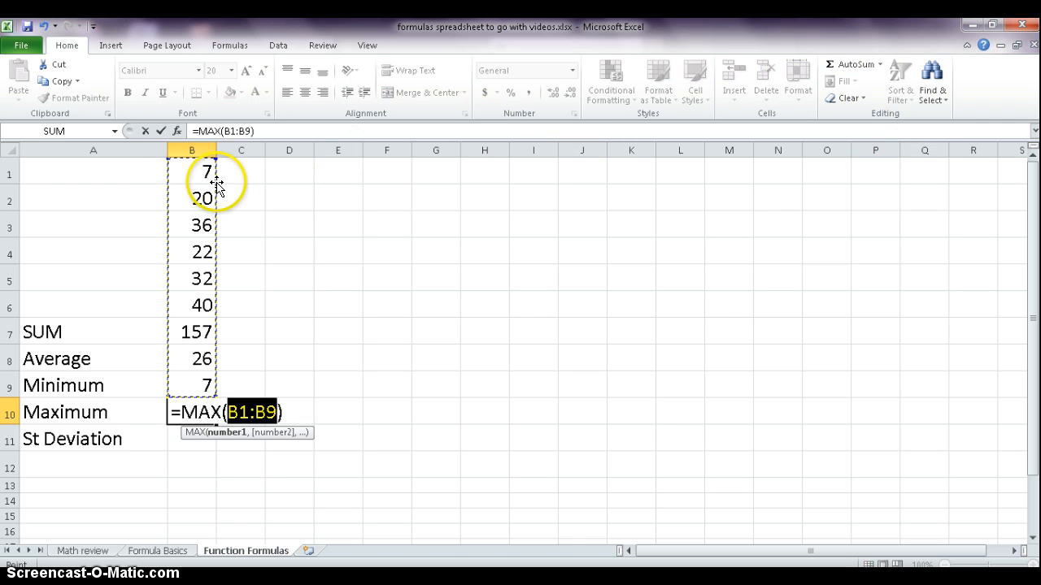
left_click_drag(206, 174, 205, 291)
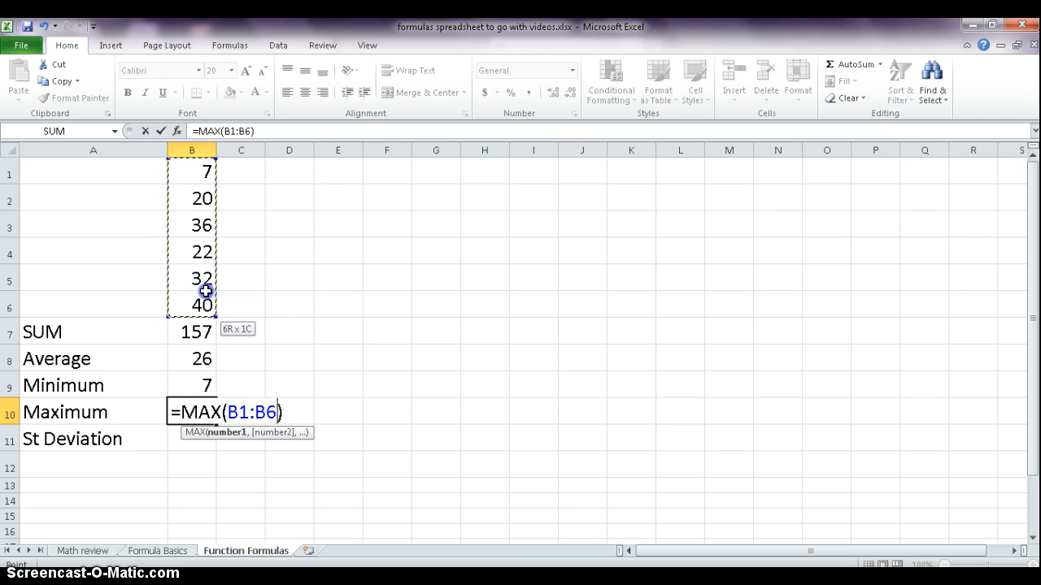
key("Return")
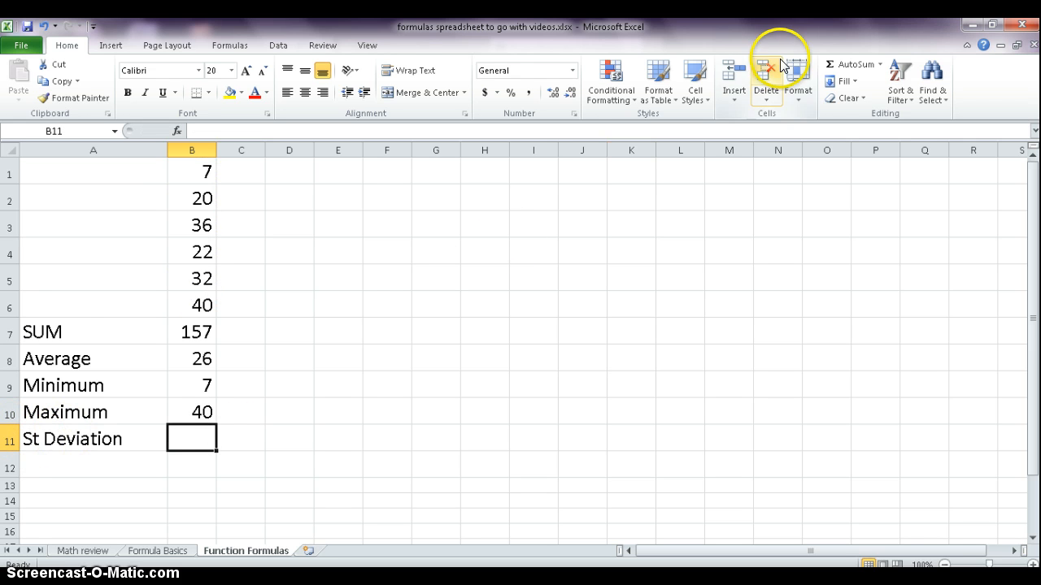
- Open the Insert Function dialog for cell B11 and search for "st dev"
left_click(881, 65)
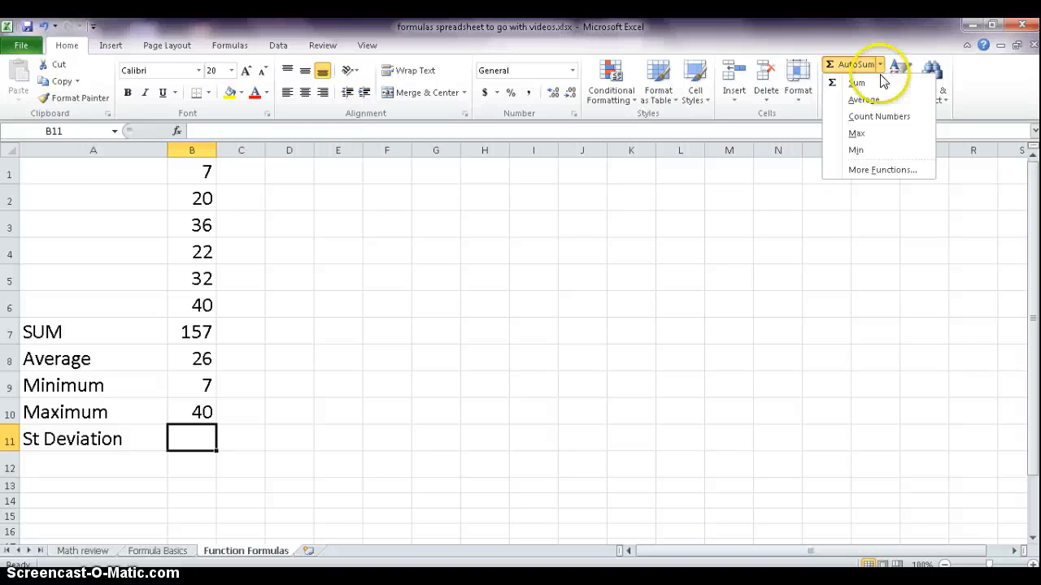
left_click(862, 170)
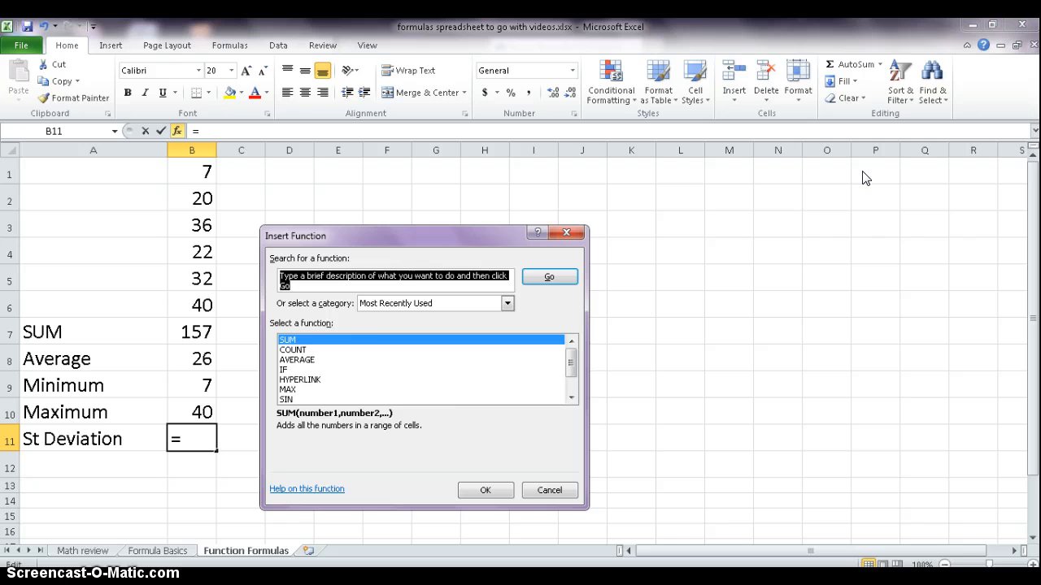
type("st dev")
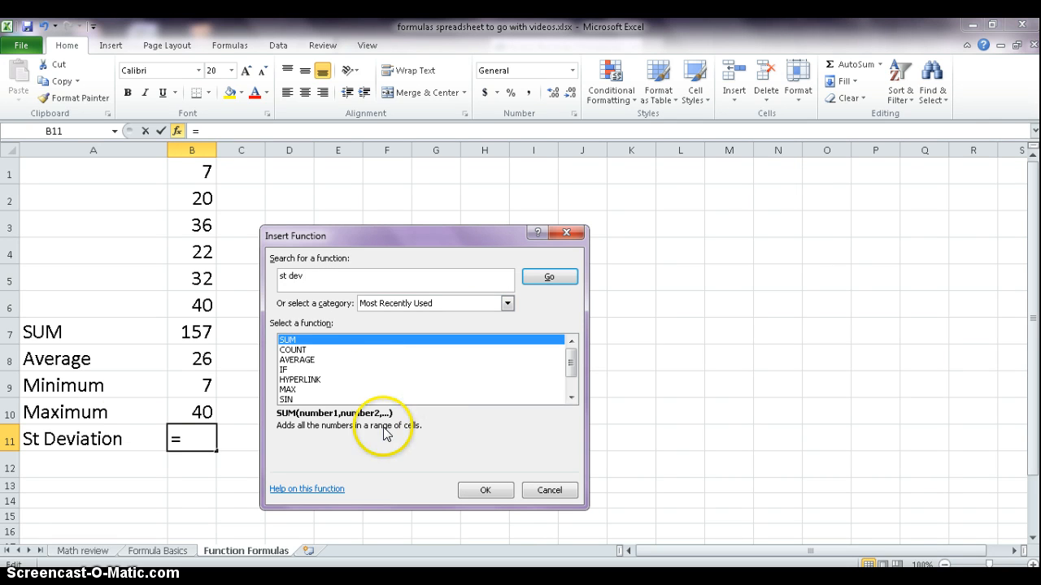
left_click(551, 280)
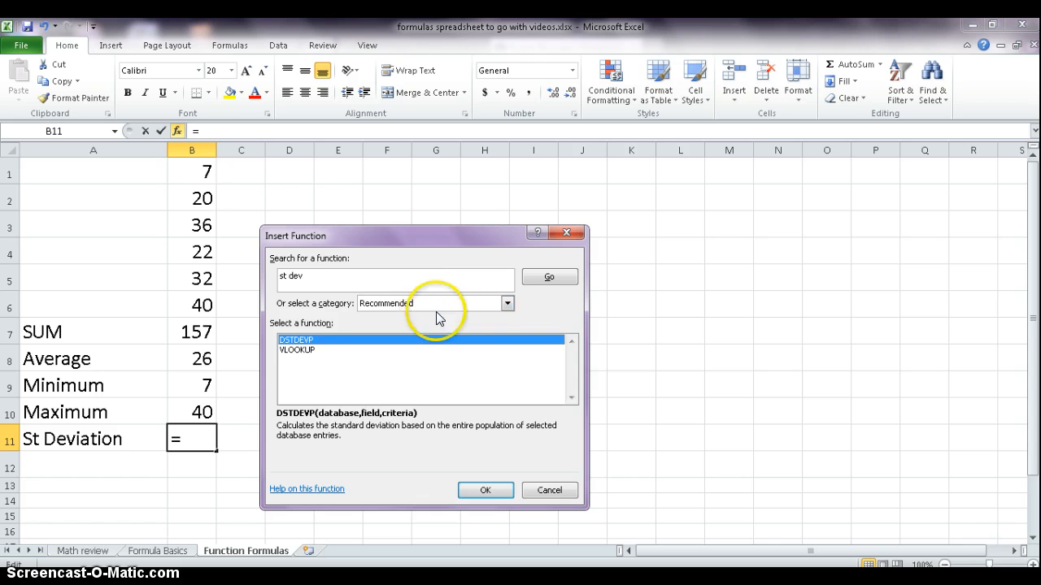
- Switch the function category to Most Recently Used and on to All to list every available function
left_click(506, 303)
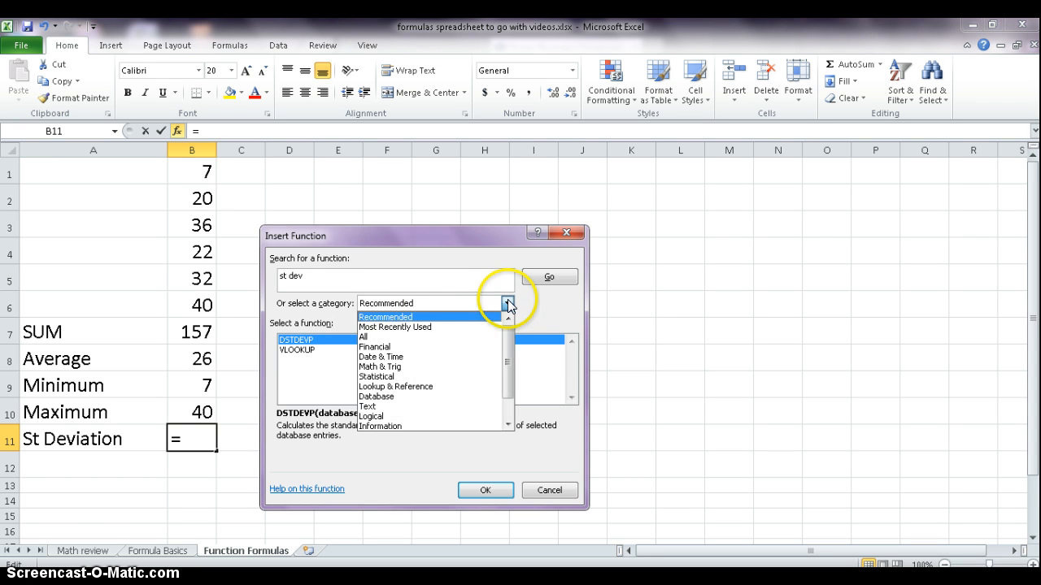
left_click(474, 327)
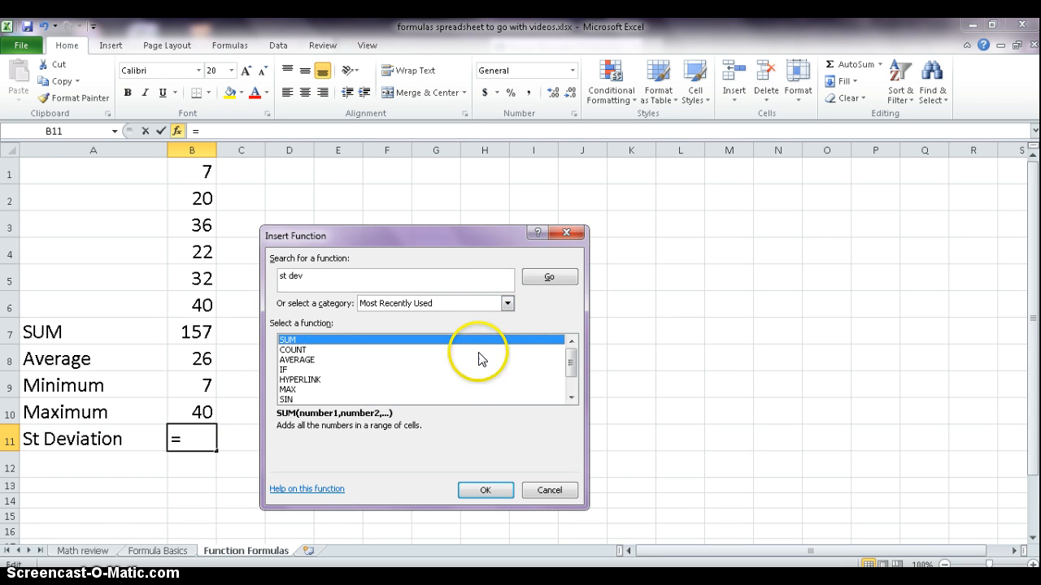
left_click(507, 303)
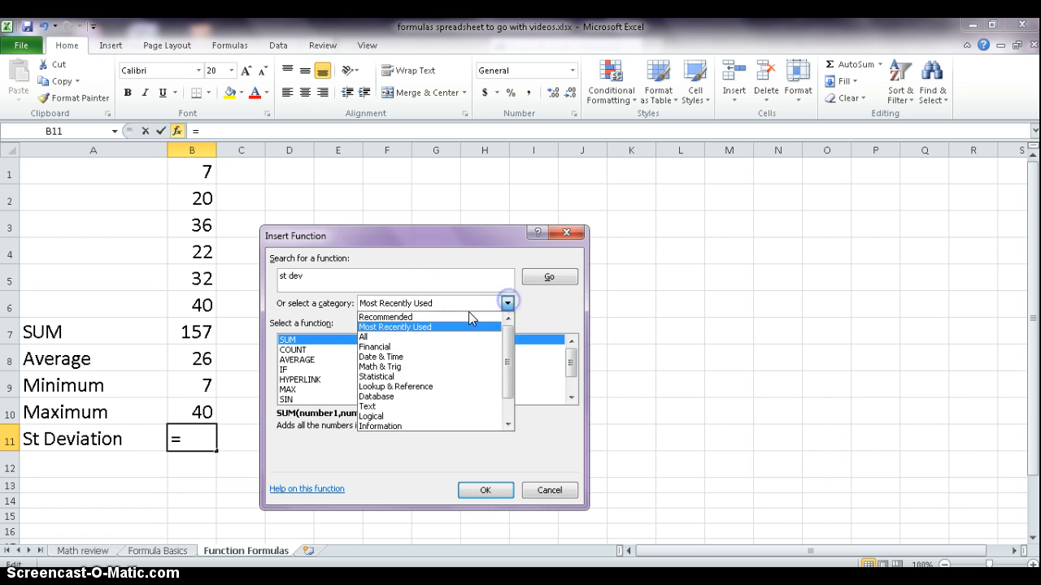
left_click(440, 335)
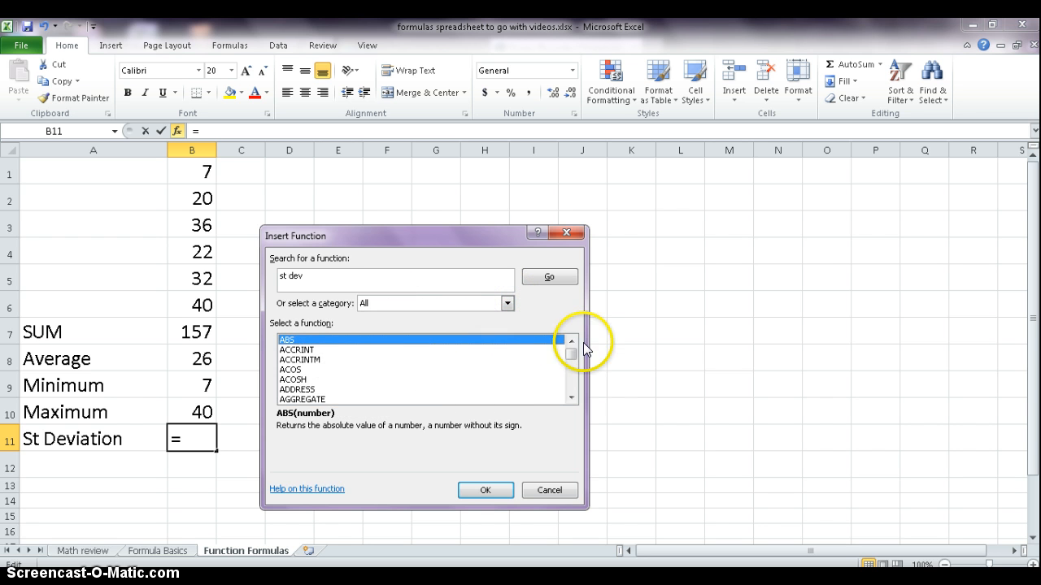
- Find the STDEV function in the full function list and insert it in cell B11
left_click_drag(571, 353, 573, 380)
left_click(571, 397)
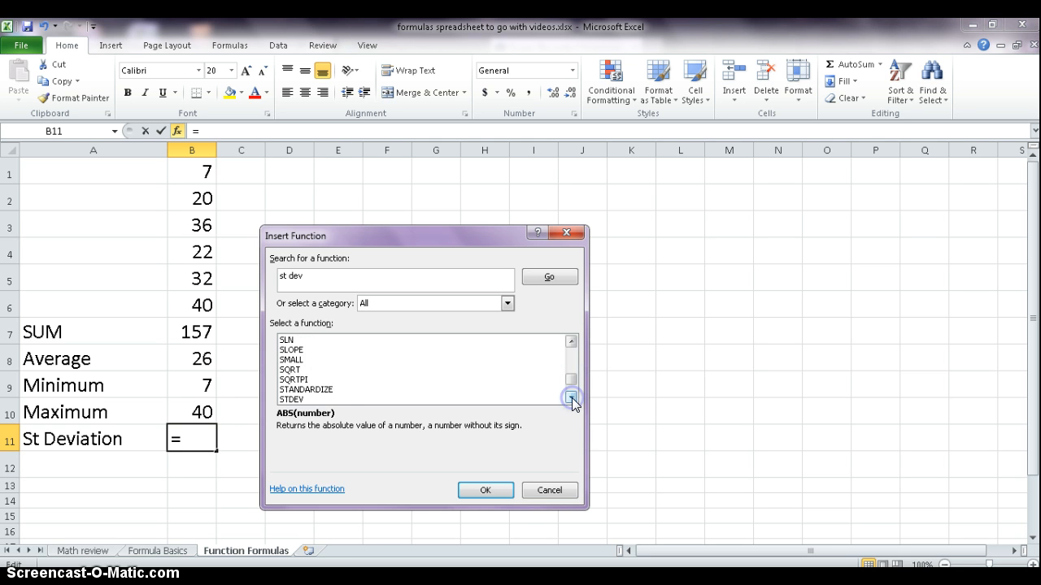
left_click(572, 398)
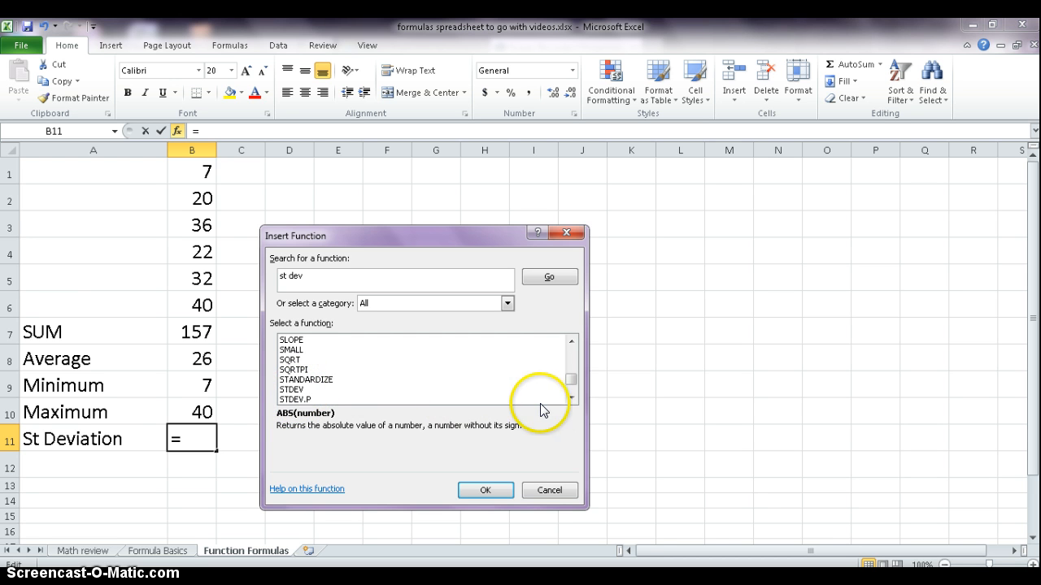
left_click(571, 398)
left_click(572, 398)
left_click(572, 397)
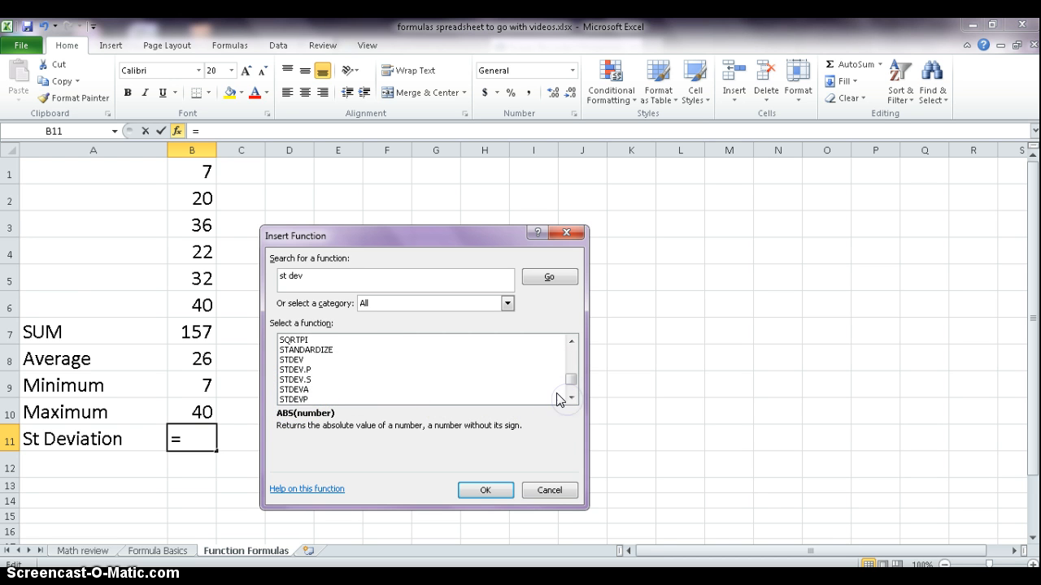
left_click(302, 359)
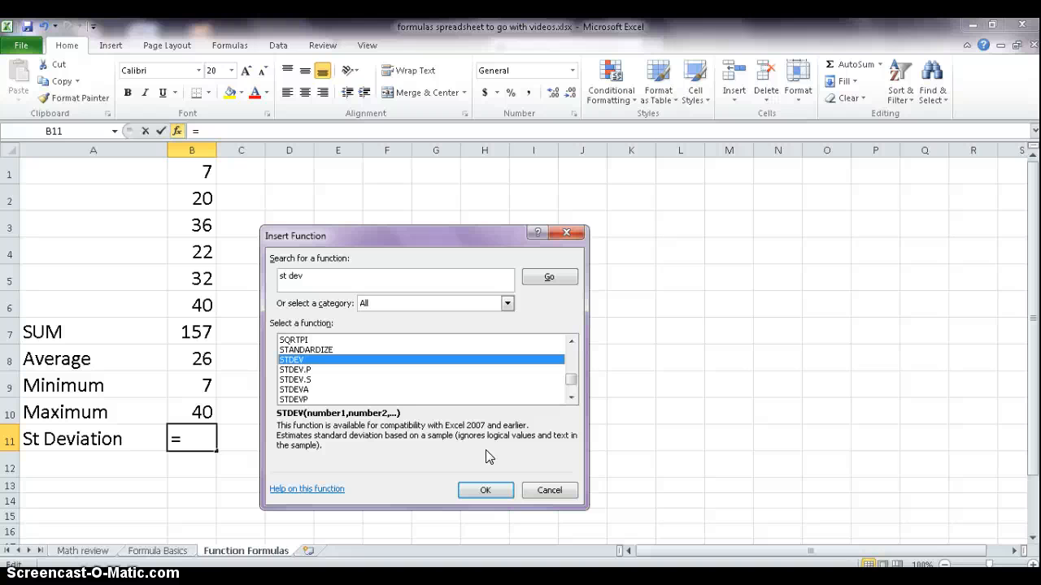
left_click(483, 492)
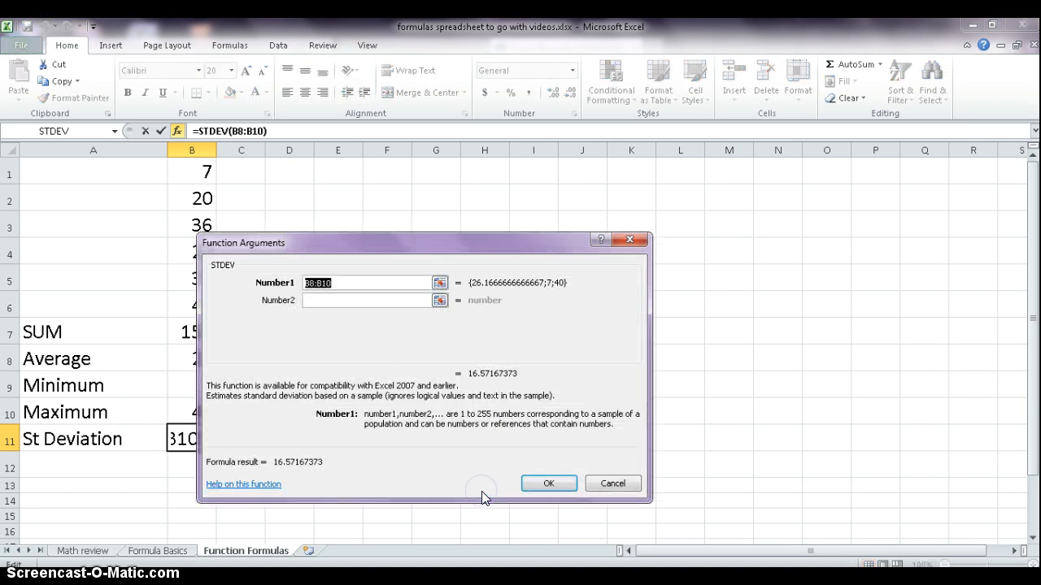
- Move the Function Arguments dialog clear of the data, set the first STDEV argument to B1:B6 and complete the formula
left_click_drag(448, 242, 701, 183)
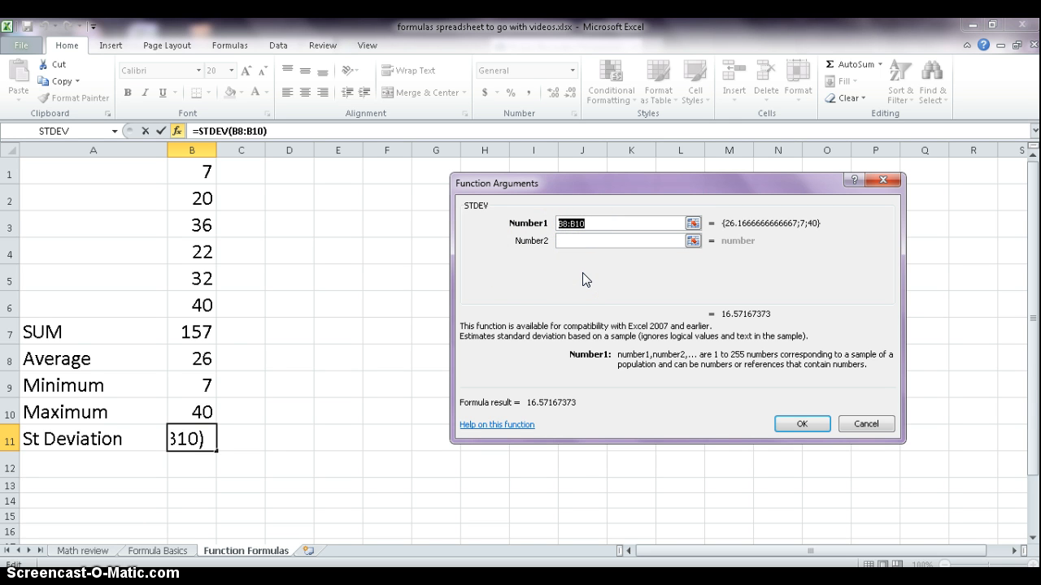
left_click(693, 223)
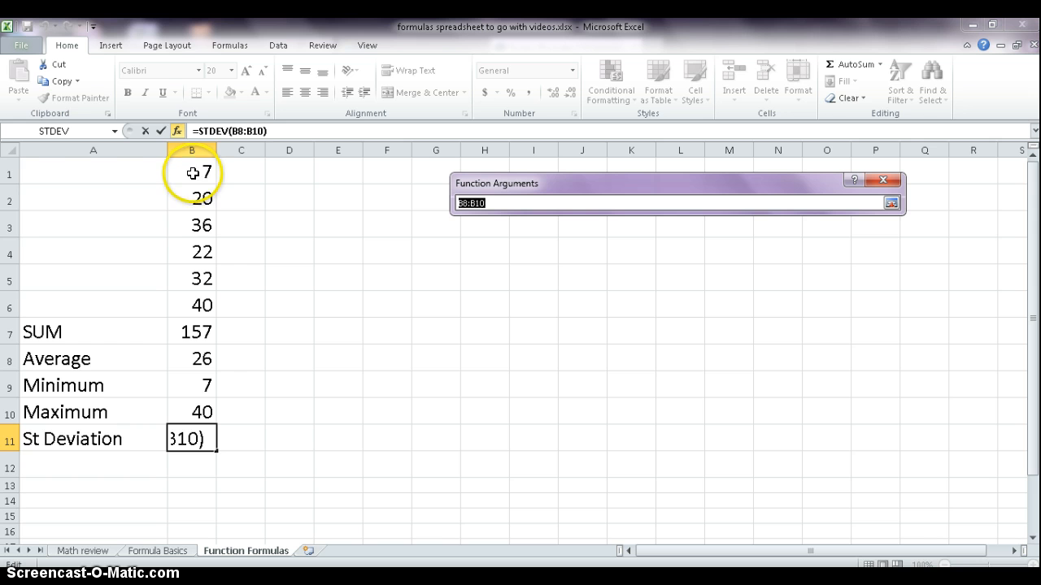
left_click_drag(192, 173, 193, 296)
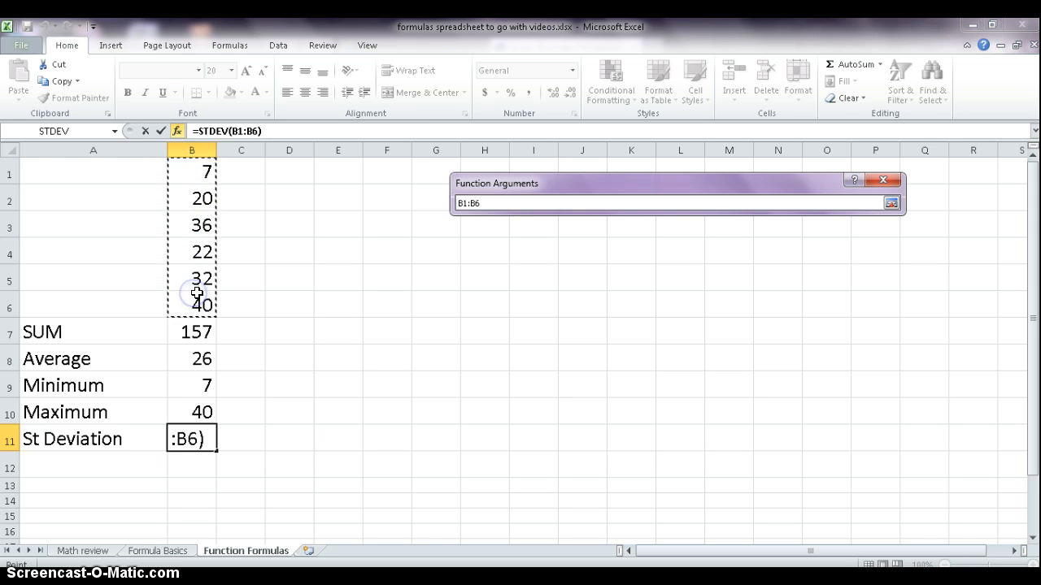
left_click(891, 203)
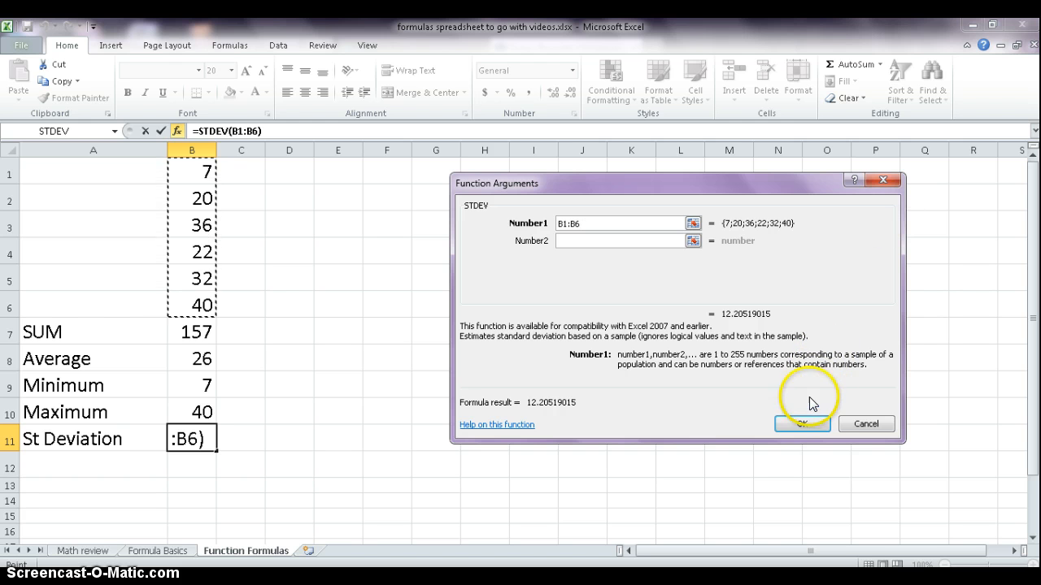
left_click(802, 423)
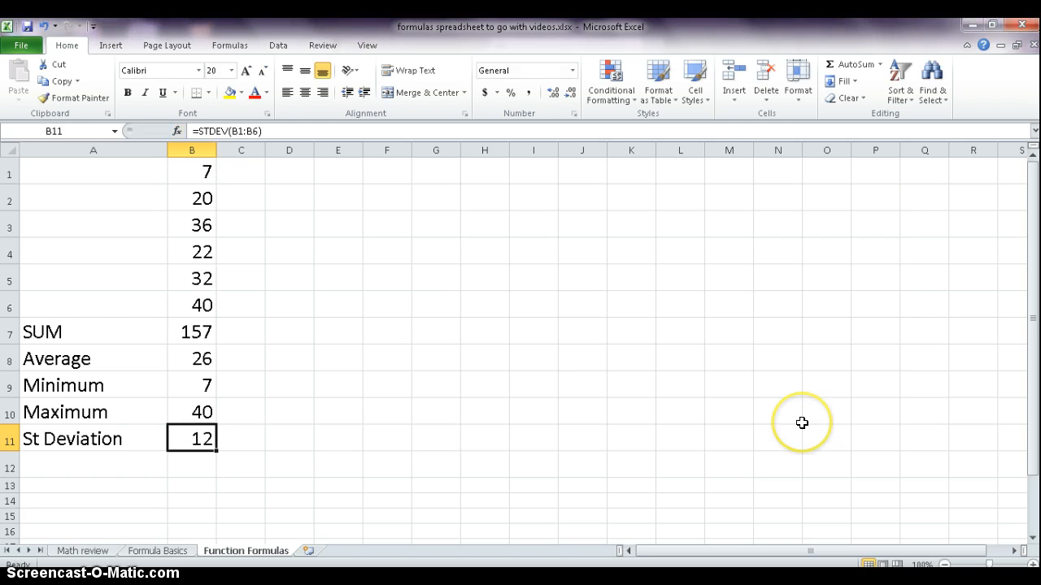
left_click(361, 416)
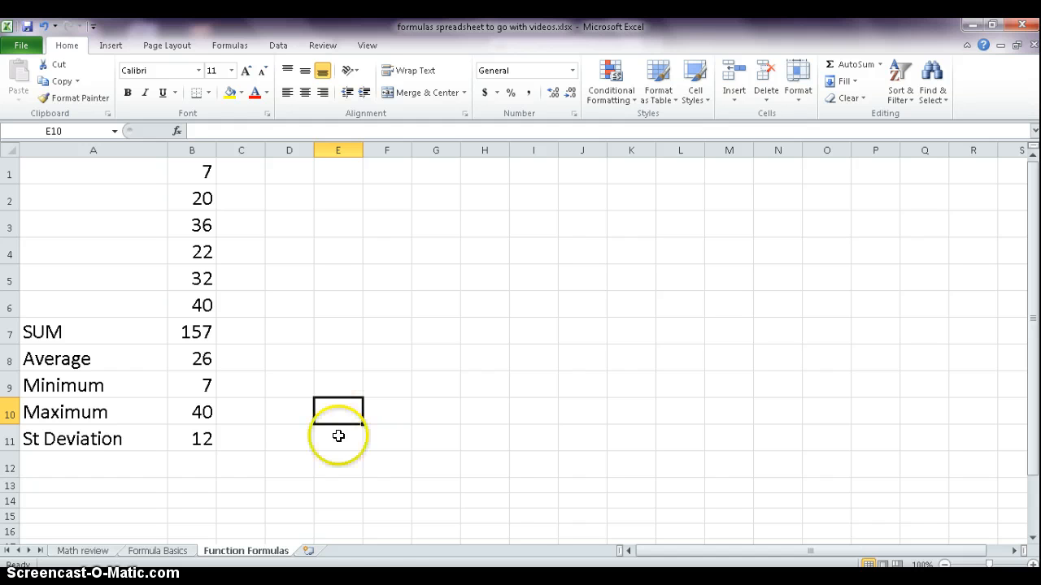
left_click(476, 415)
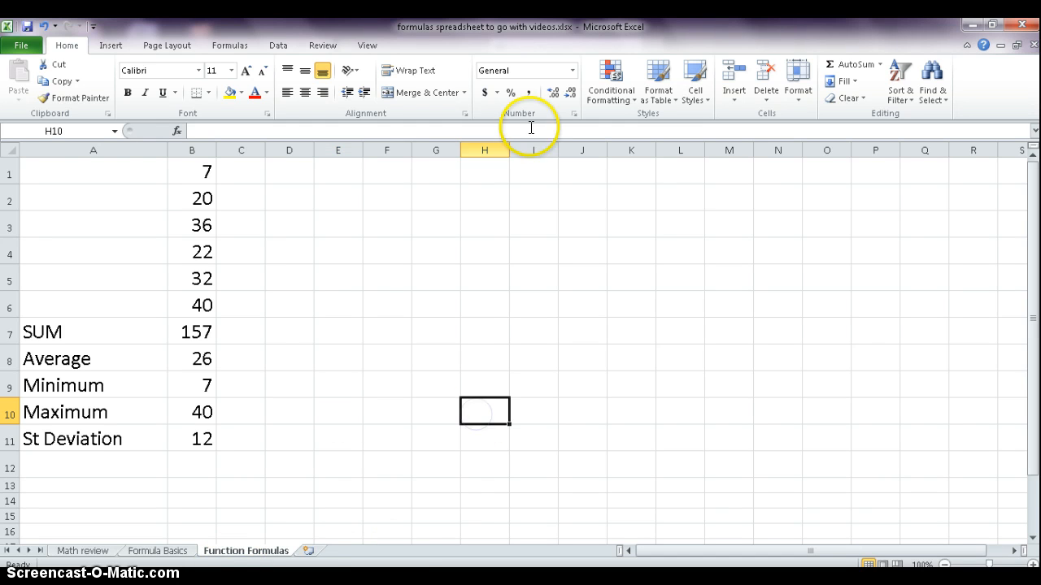